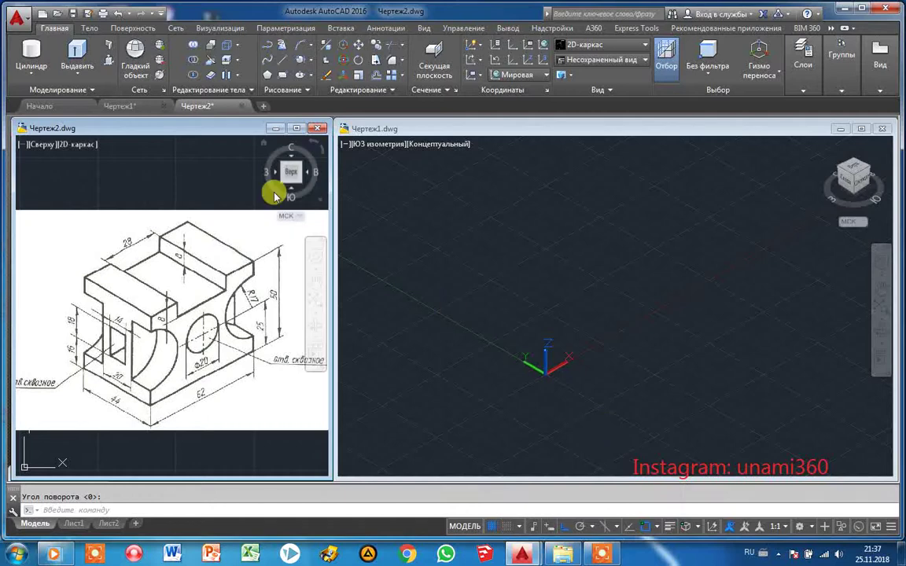
Start a solid box, then switch to the Чертеж1 drawing.
left_click(32, 71)
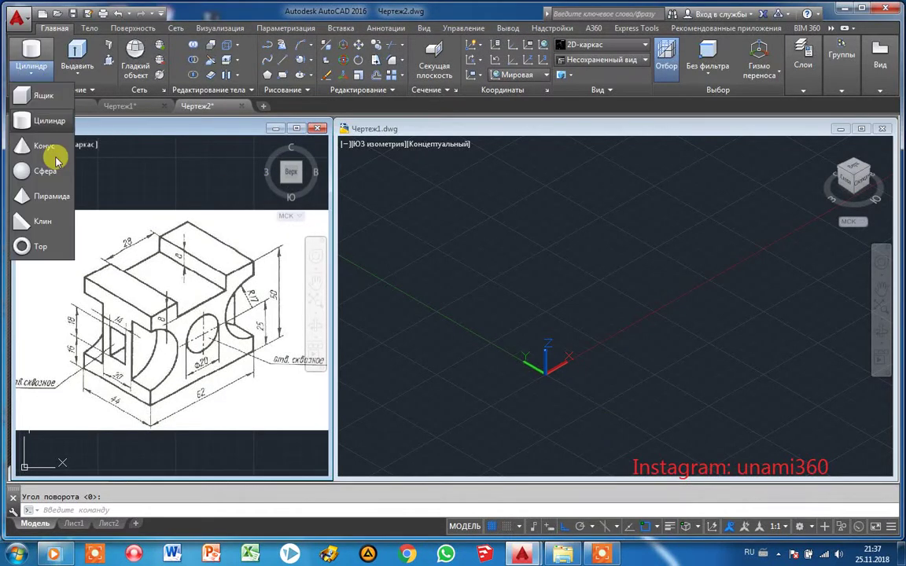
left_click(41, 96)
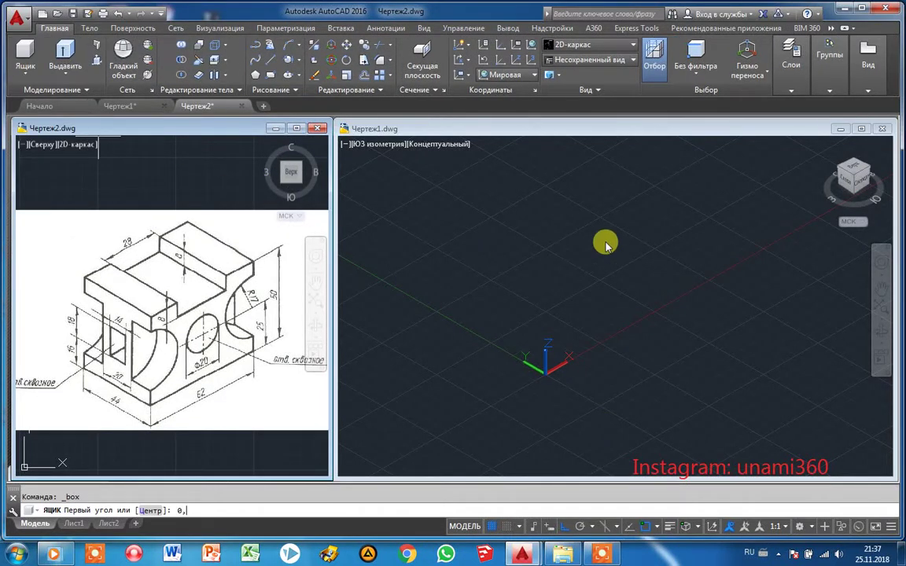
key("Return")
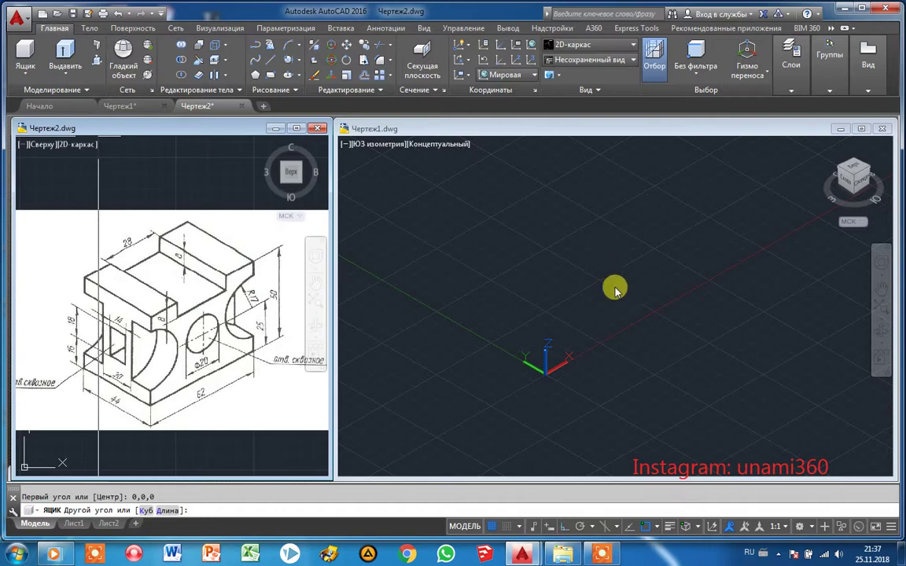
left_click(577, 287)
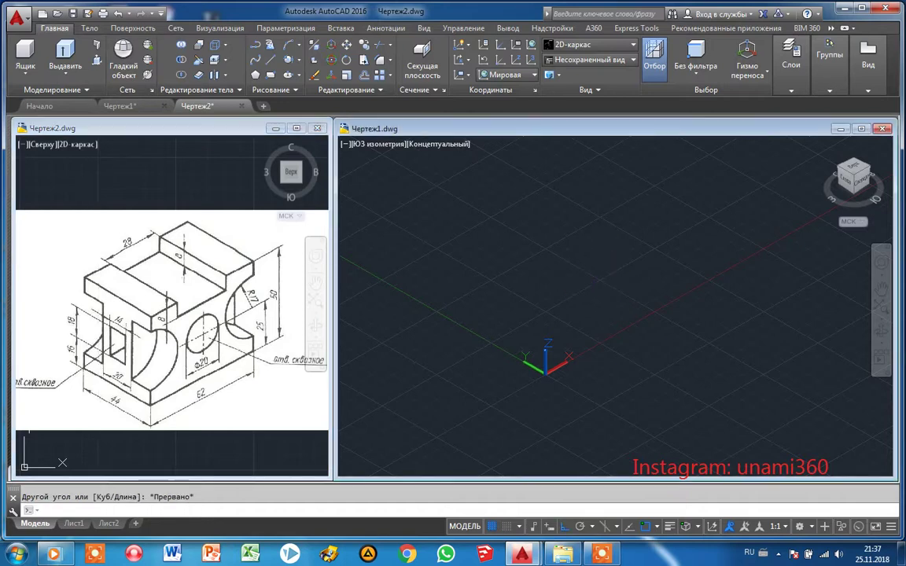
left_click(549, 271)
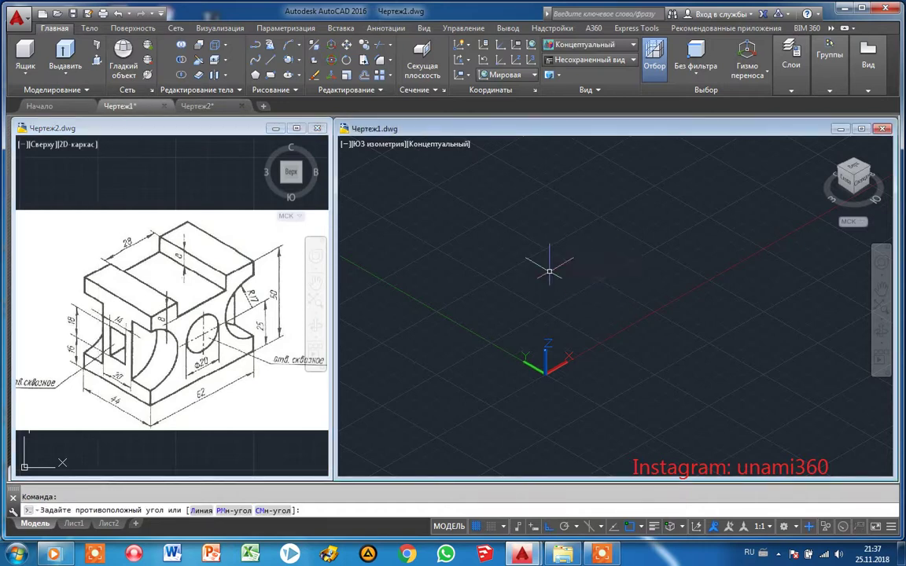
Create a 62 × 44 × 50 box at 0,0,0 and display it in 2D Wireframe.
left_click(25, 57)
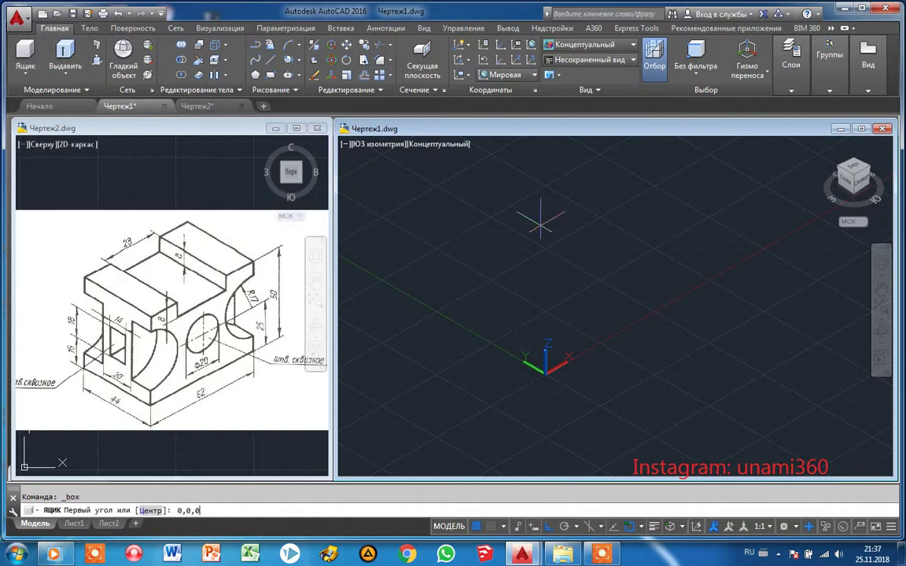
key("Return")
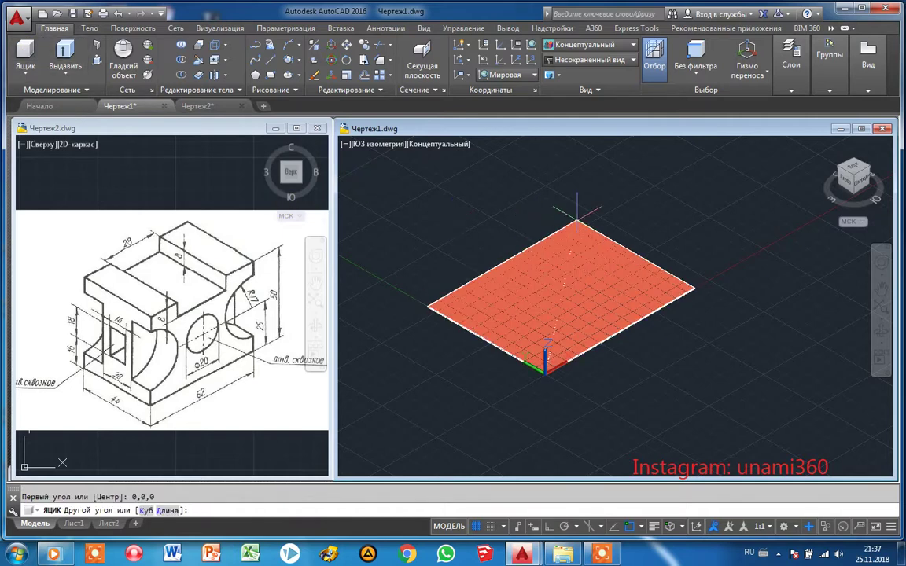
type("д")
key("Return")
type("6")
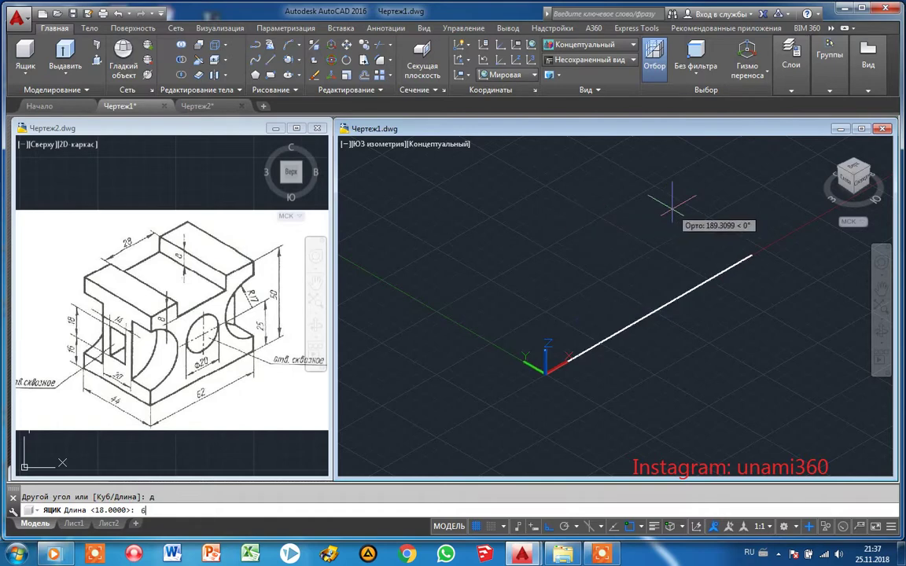
type("2")
key("Return")
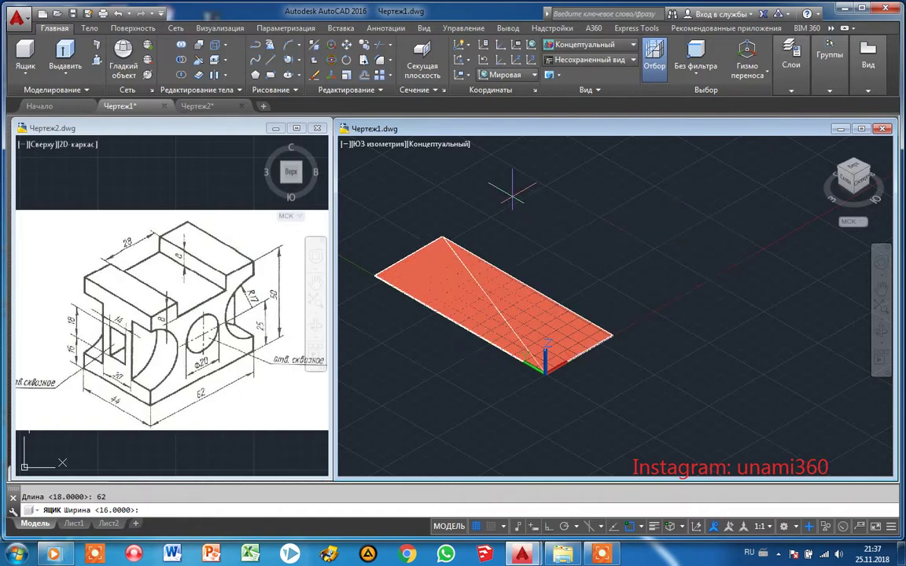
type("44")
key("Return")
type("50")
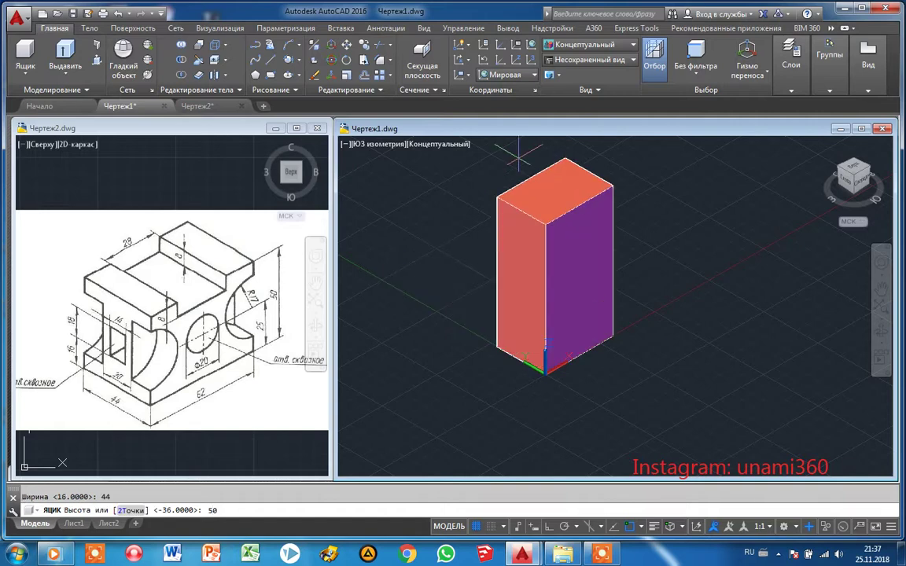
key("Return")
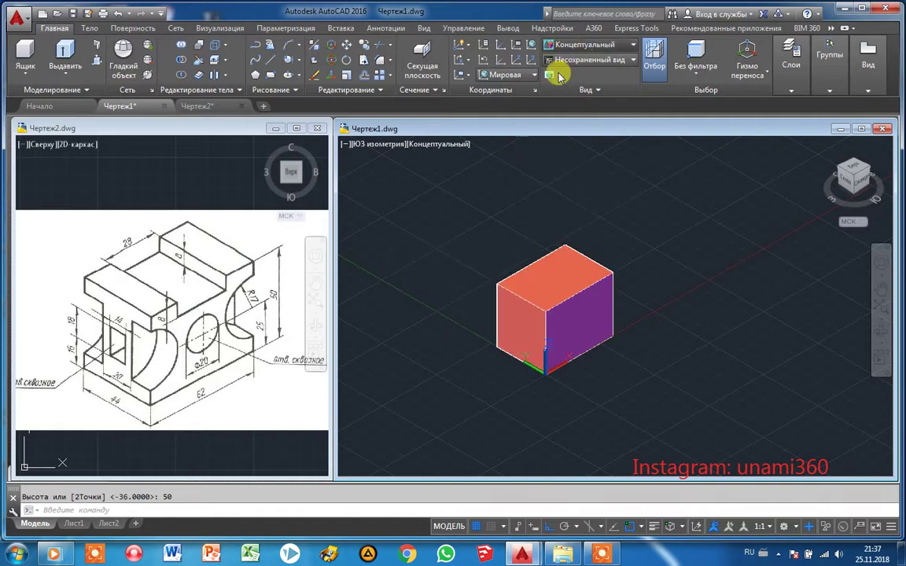
left_click(581, 45)
left_click(576, 95)
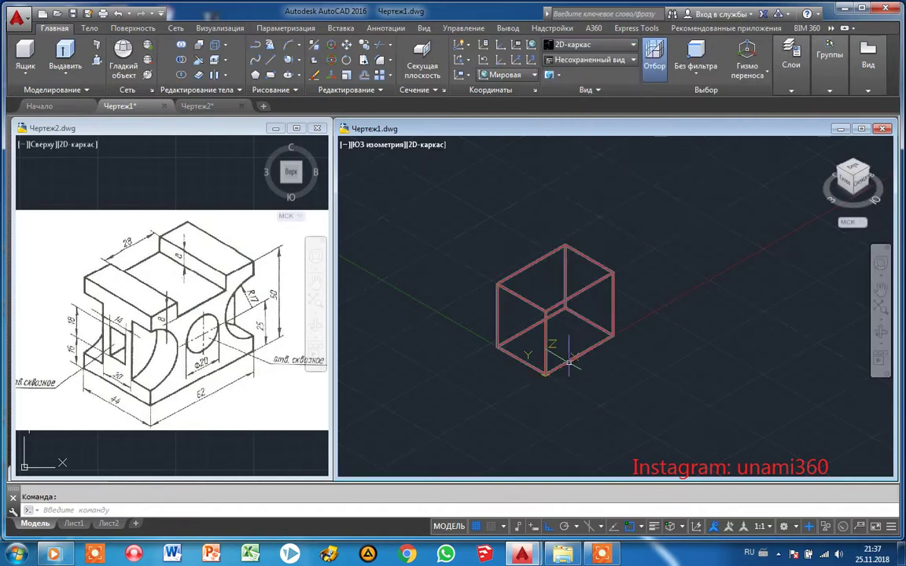
Create a 28 × 44 × 8 box beside the large box.
scroll(572, 357, "up", 3)
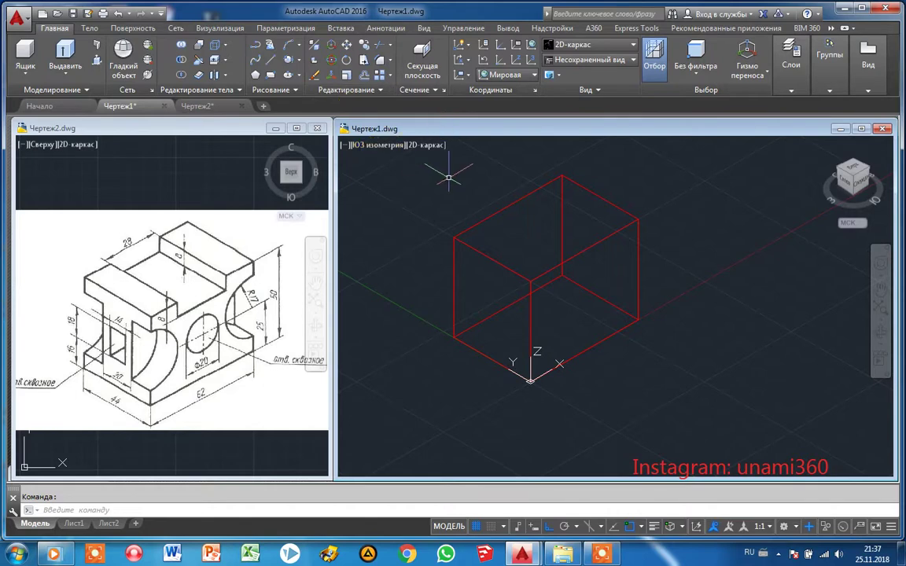
right_click(466, 199)
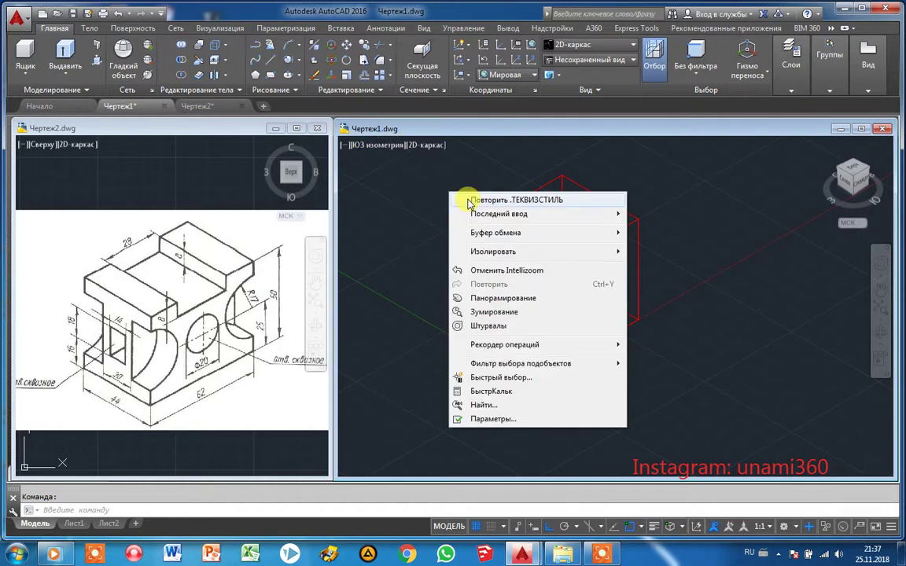
key("Escape")
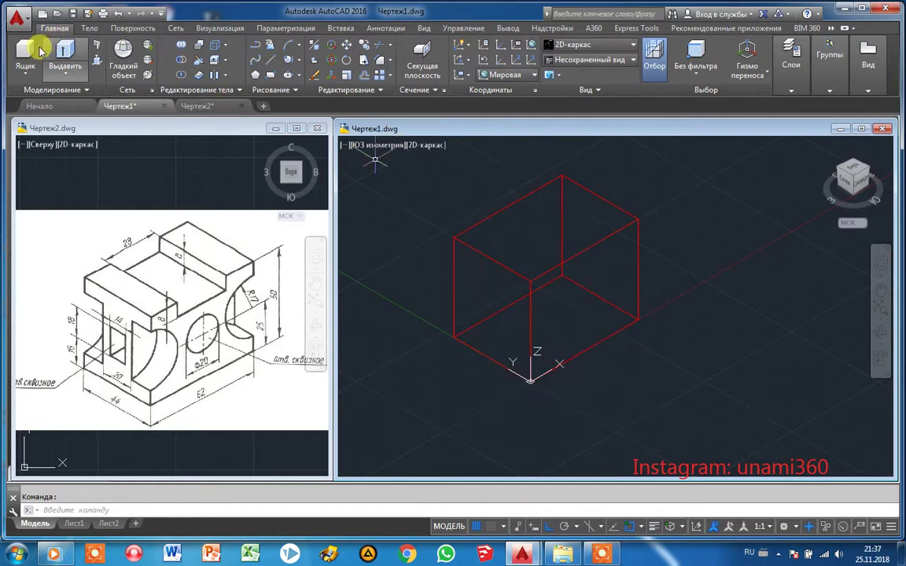
left_click(25, 56)
left_click(761, 315)
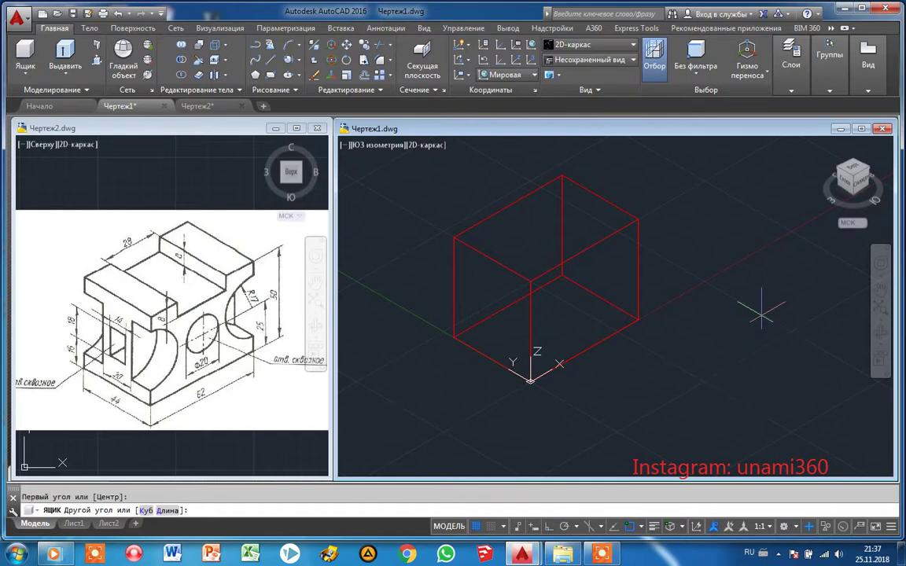
type("д")
key("Return")
type("28")
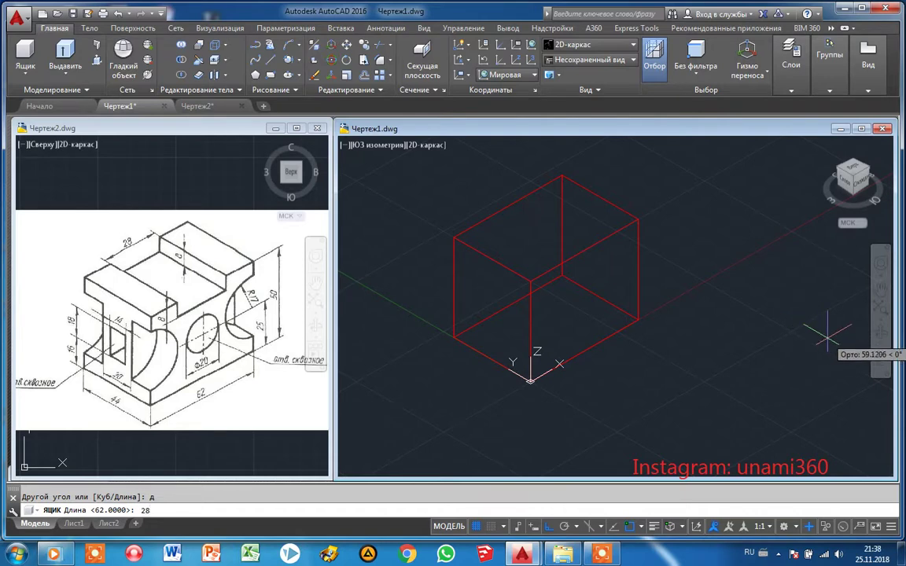
key("Return")
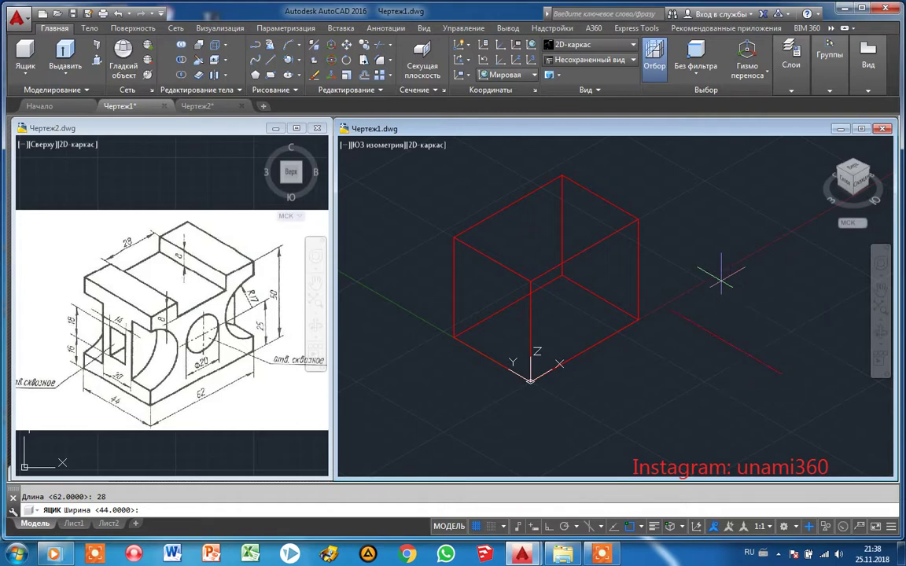
type("4")
key("Return")
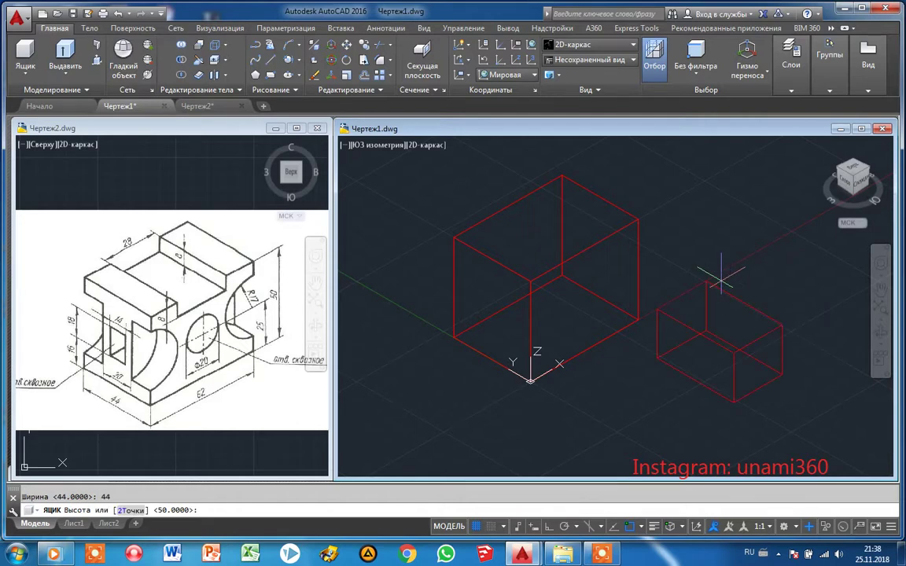
key("Return")
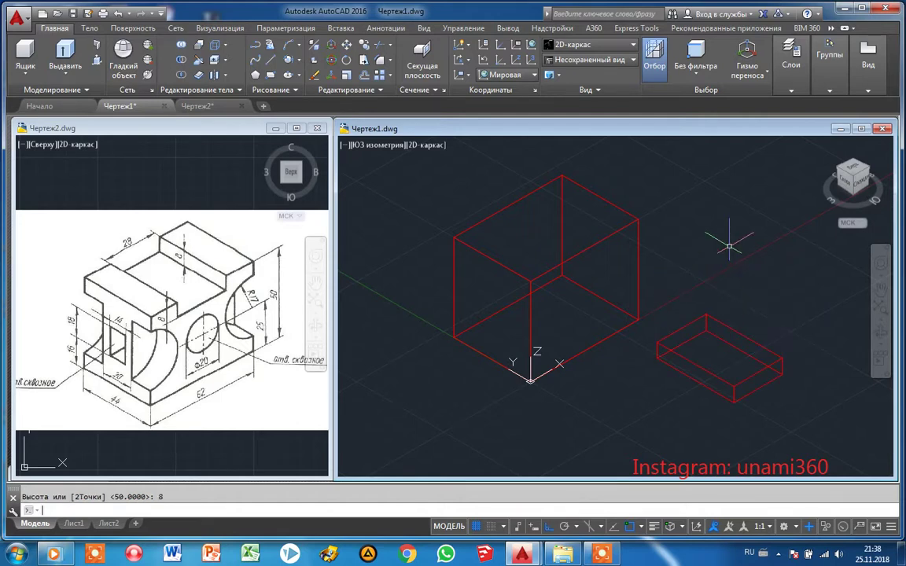
Move the small box by its edge midpoint onto the top of the large box.
left_click(711, 321)
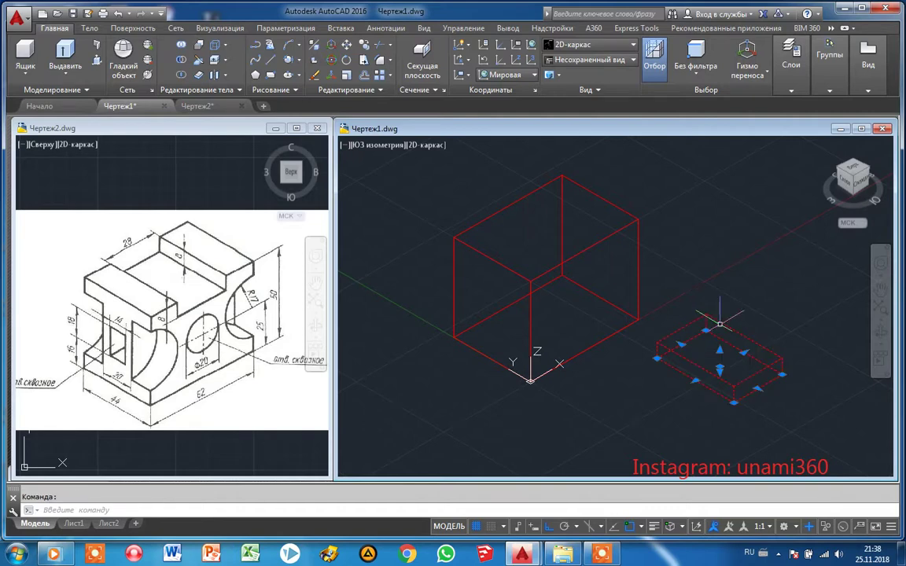
right_click(713, 288)
left_click(739, 316)
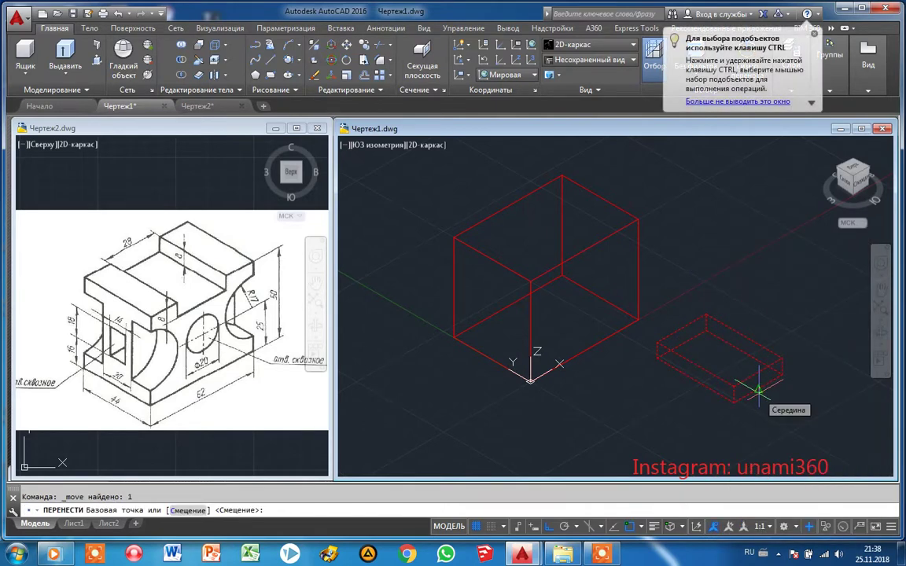
left_click(696, 325)
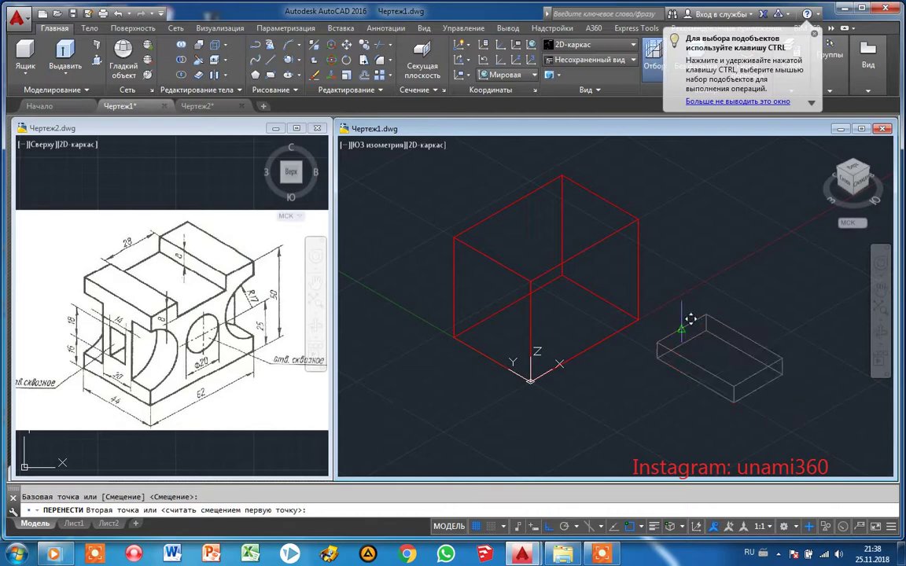
left_click(525, 202)
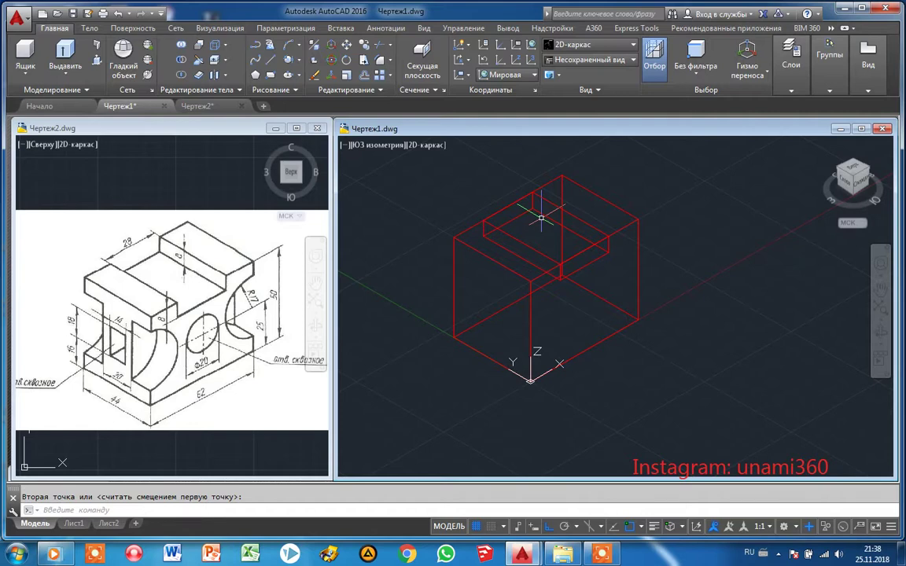
Create a 62 × 14 × 18 box to the lower right of the main block.
left_click(20, 50)
left_click(776, 340)
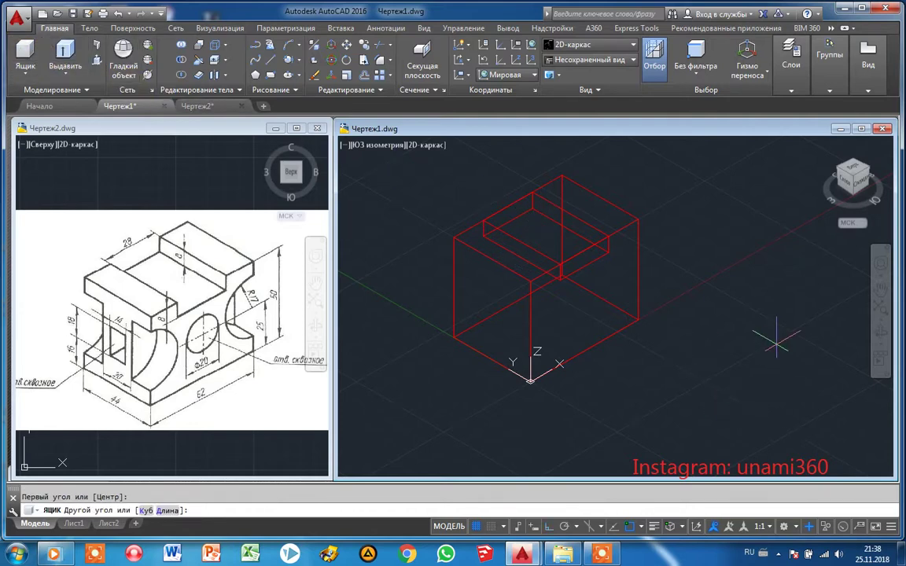
type("д")
key("Return")
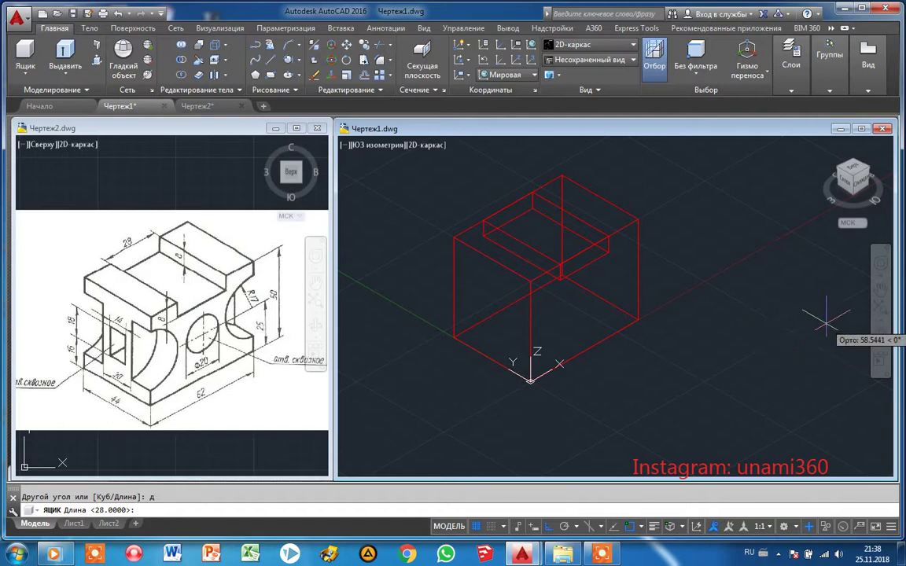
type("62")
key("Return")
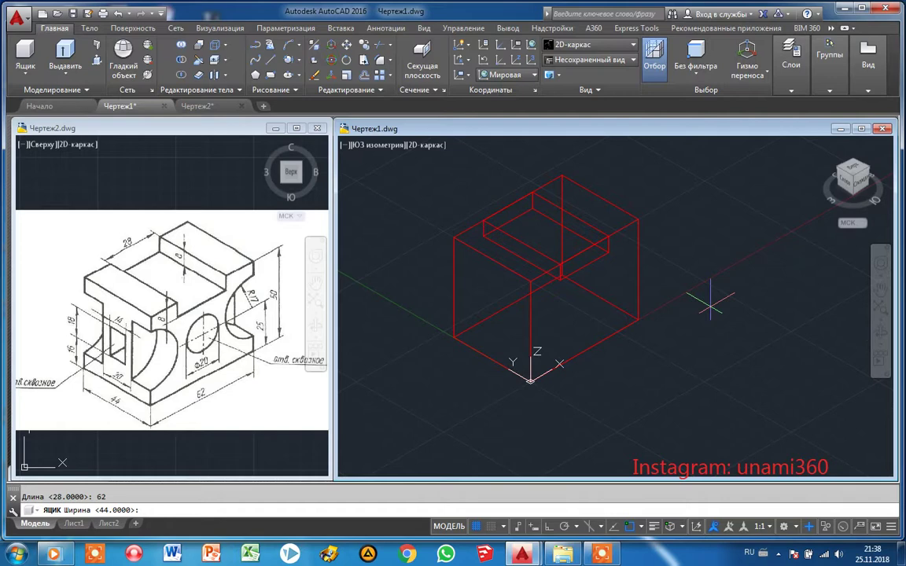
type("14")
key("Return")
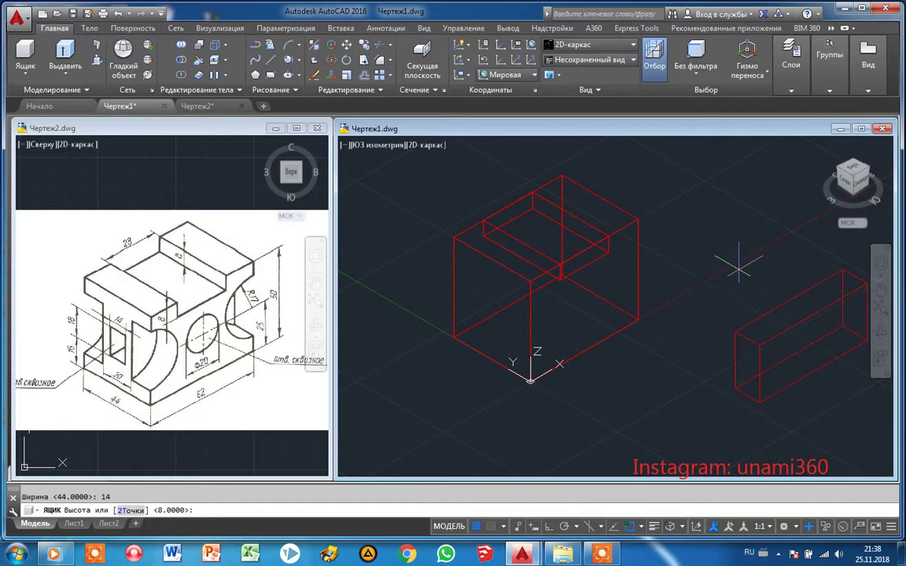
type("18")
key("Return")
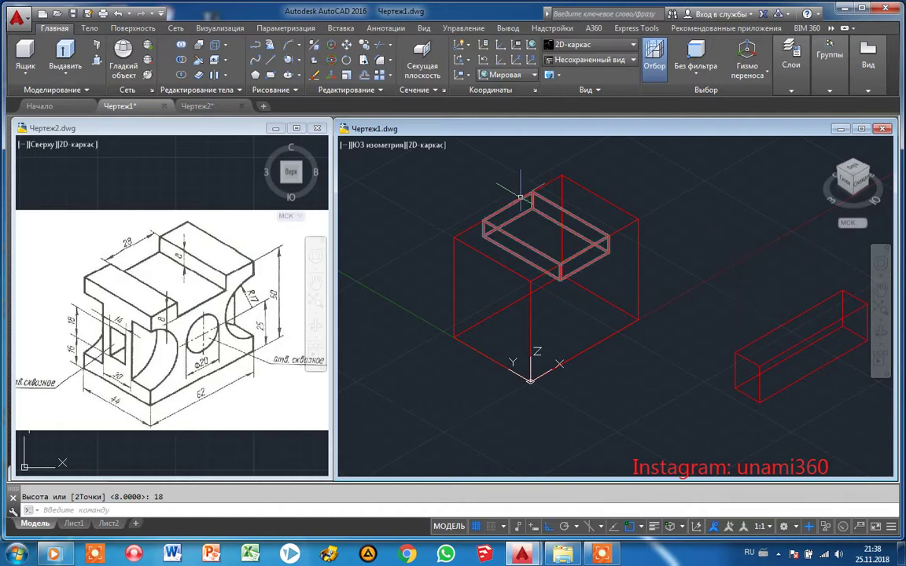
left_click(270, 59)
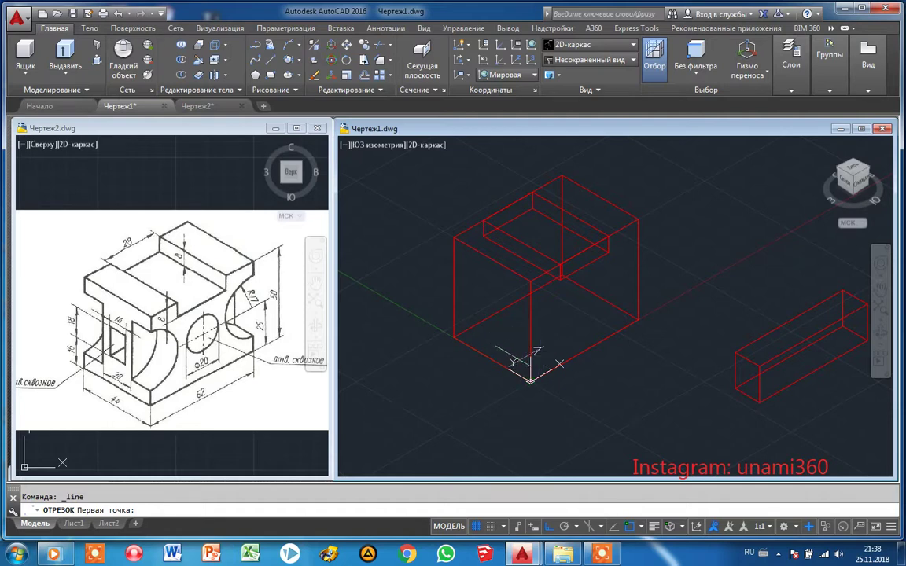
Draw a 16-unit vertical line in +Z from the block's bottom front edge.
left_click(491, 360)
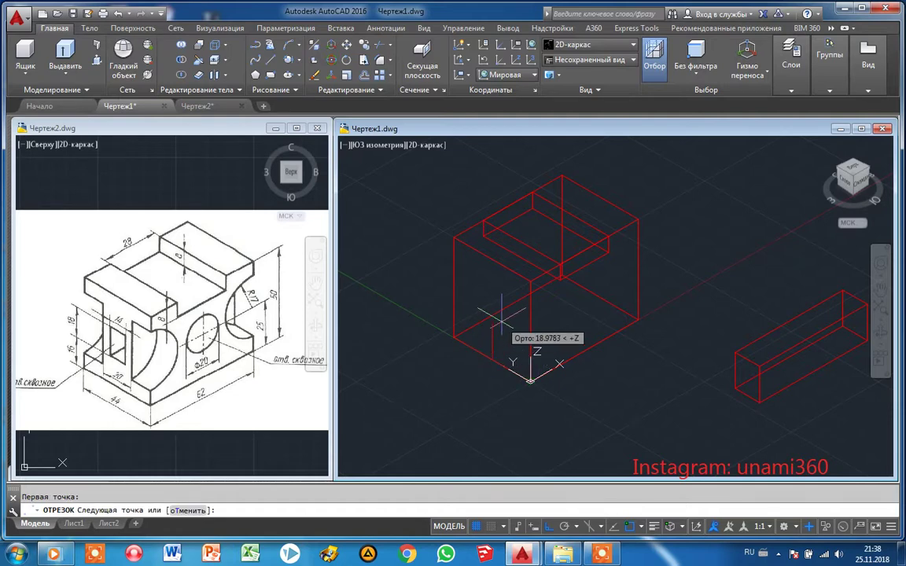
type("16")
key("Return")
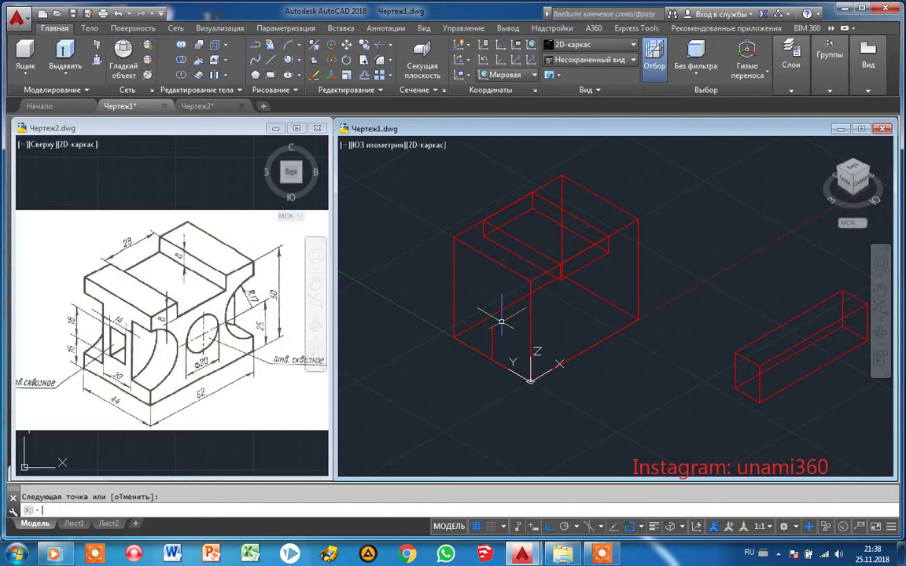
key("Return")
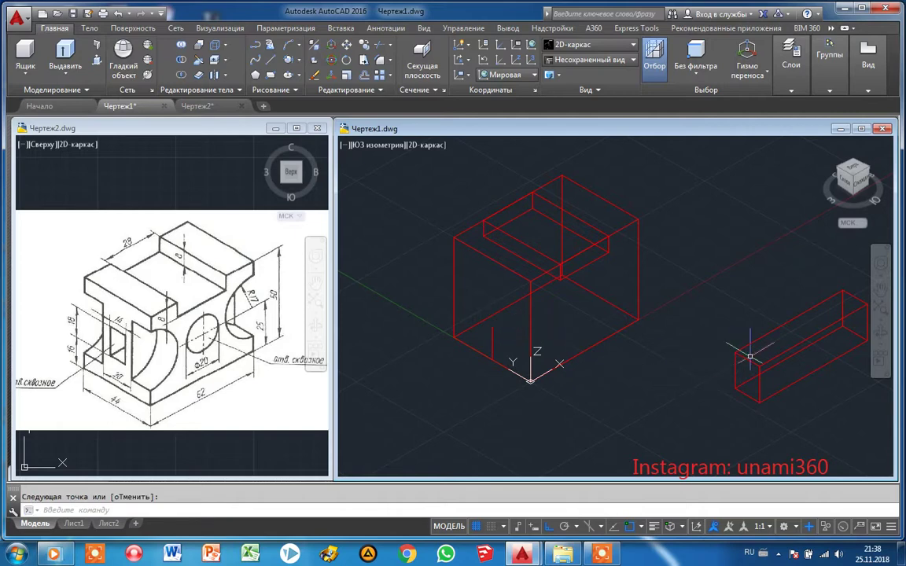
left_click(749, 375)
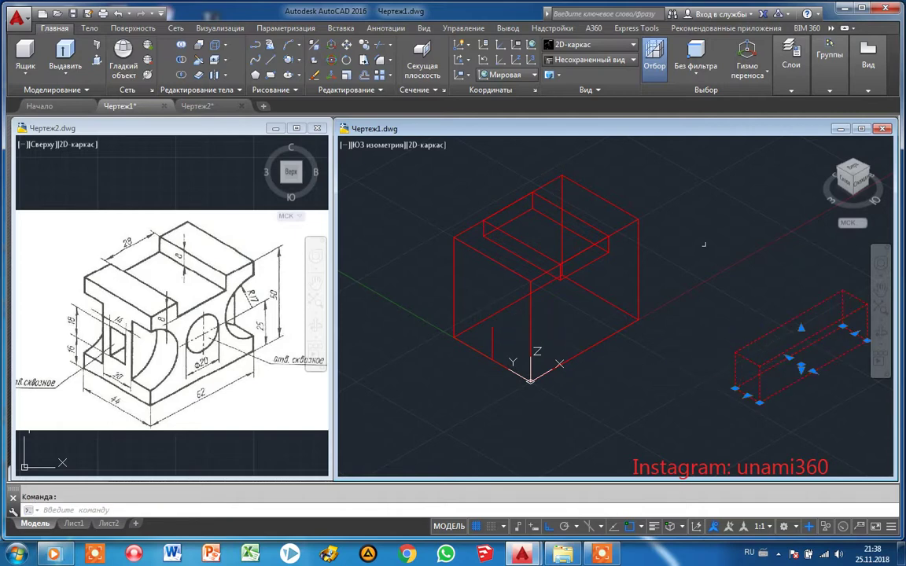
Move the 62 × 14 × 18 box into the main block along its front.
right_click(764, 315)
left_click(789, 95)
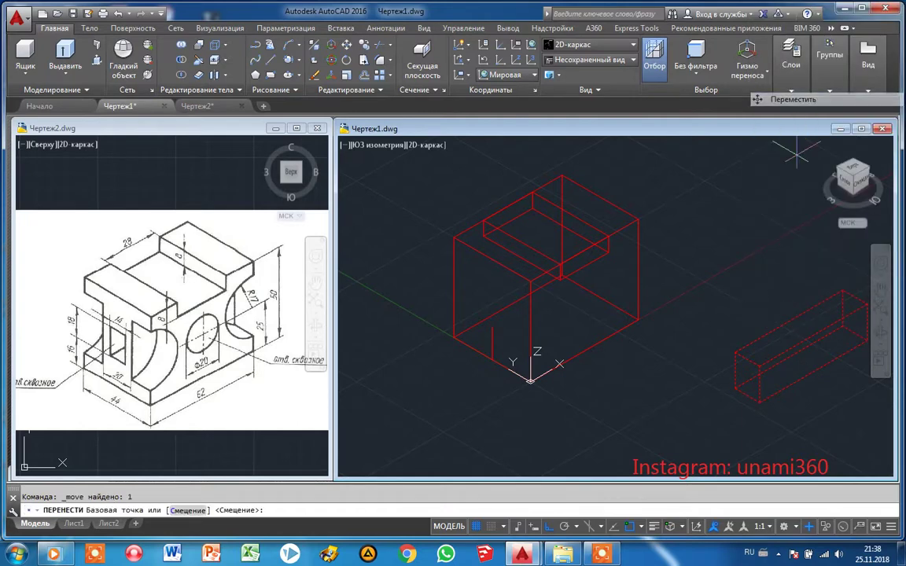
left_click(746, 395)
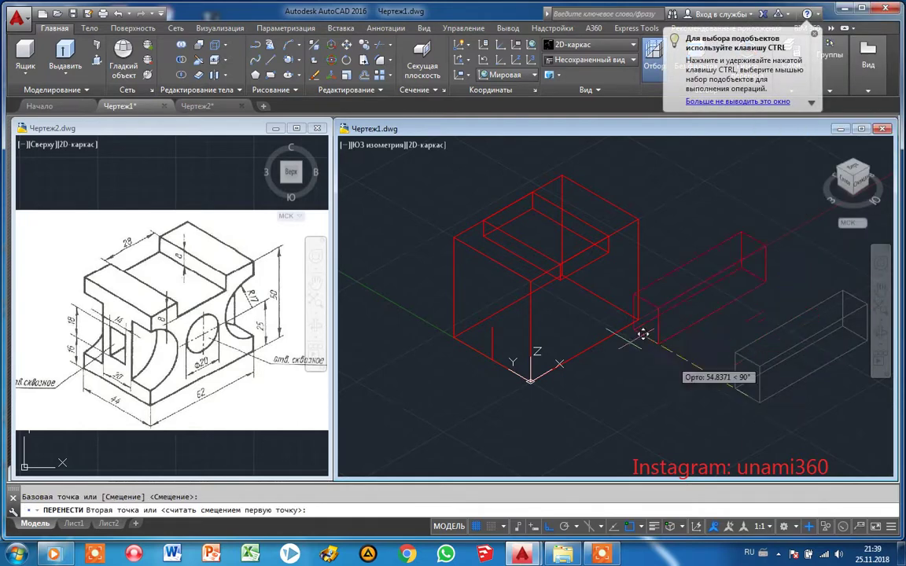
left_click(480, 321)
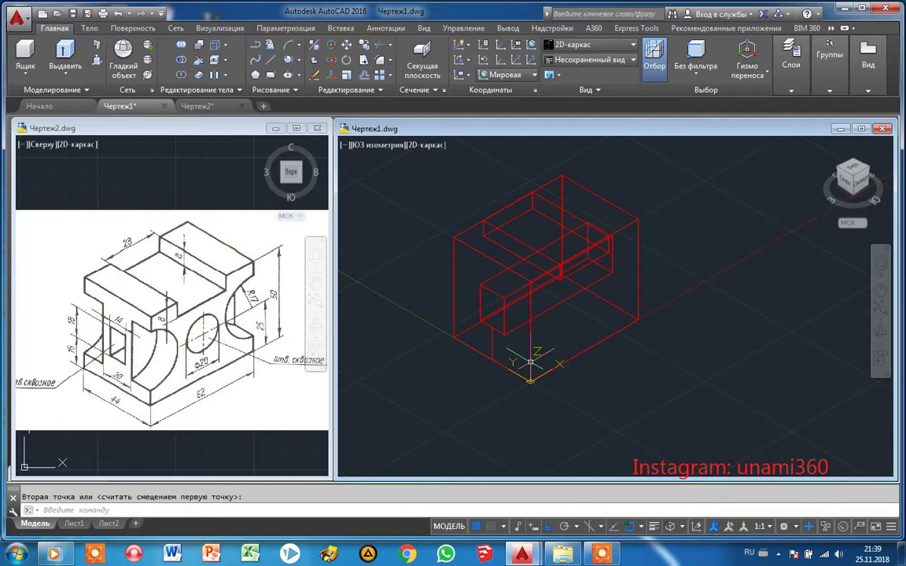
Delete the guide line and redirect the UCS Z axis sideways.
key("Escape")
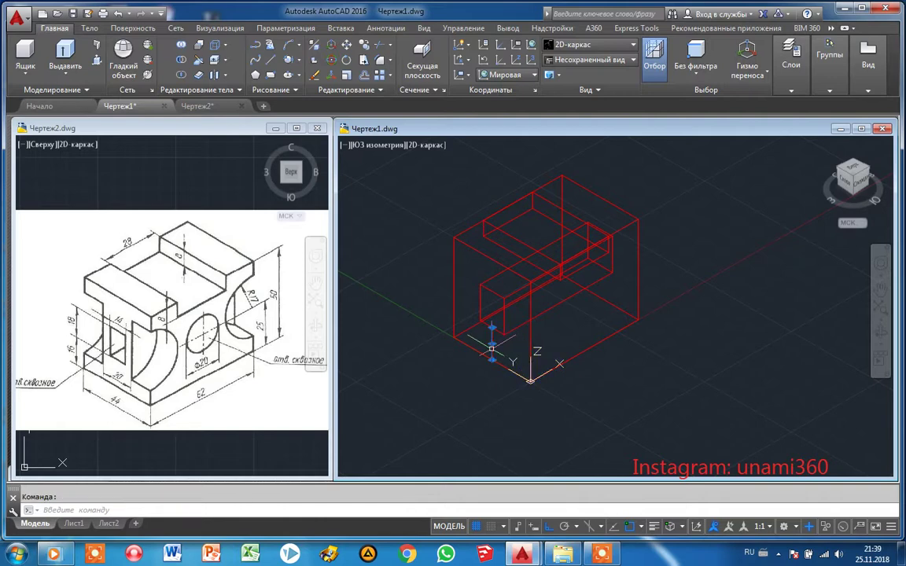
key("Delete")
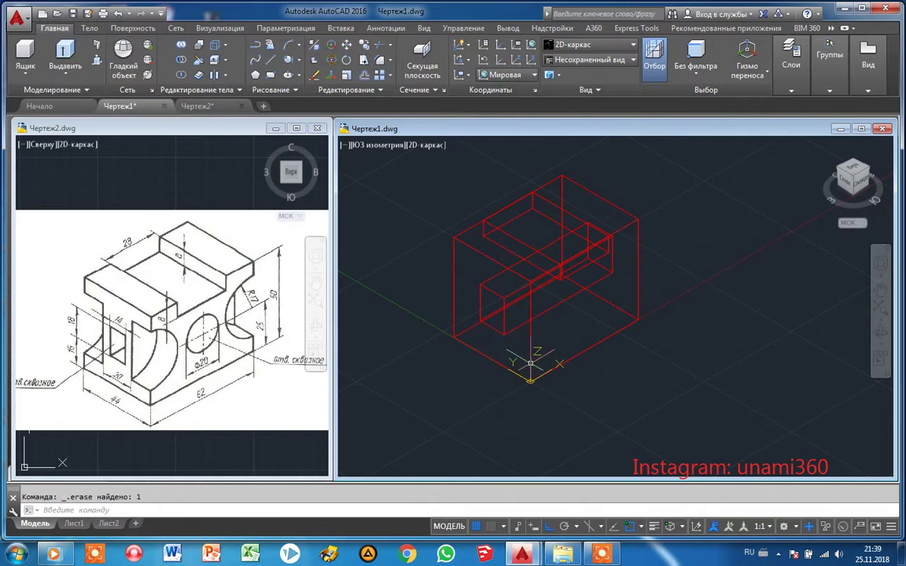
left_click(530, 363)
left_click(535, 353)
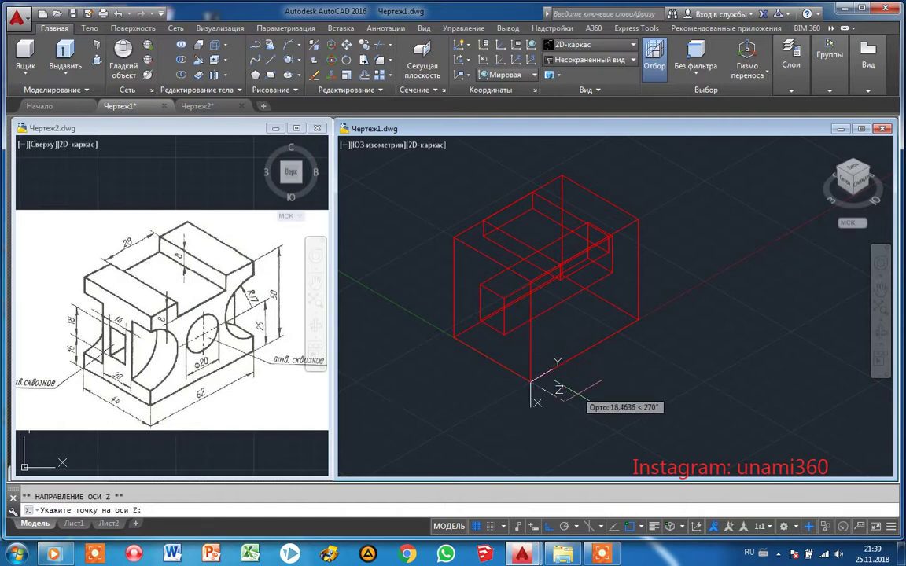
left_click(533, 397)
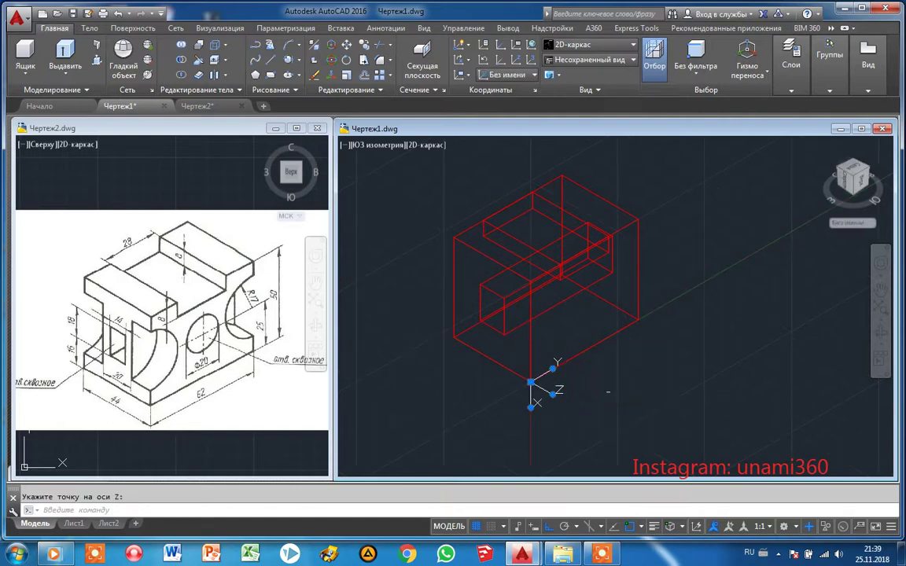
Add a radius-17, height -12 cylinder centred on the block's right edge midpoint.
left_click(35, 81)
left_click(39, 119)
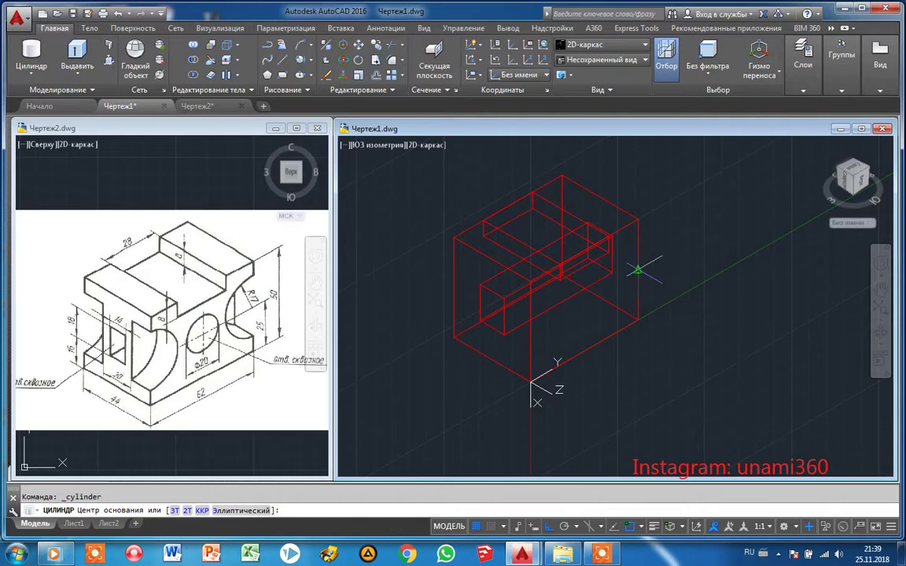
left_click(638, 271)
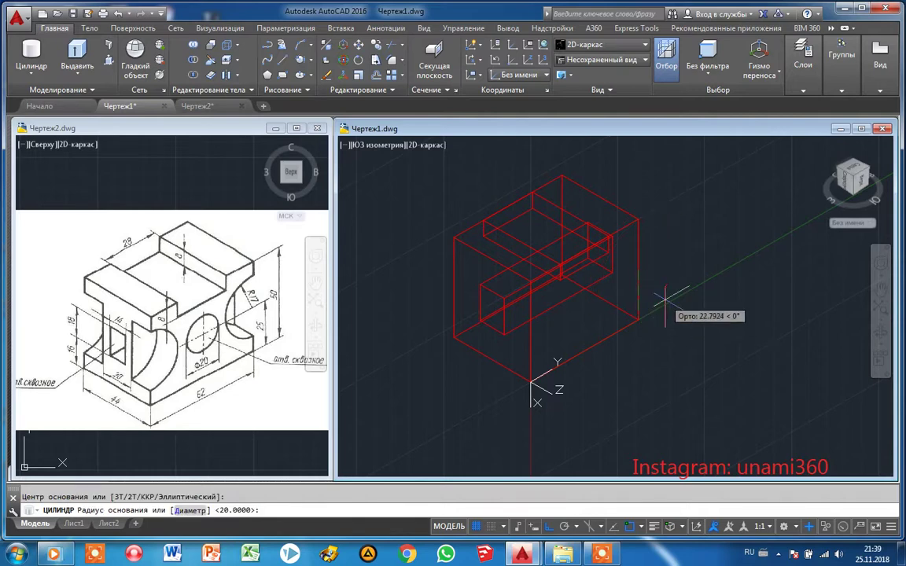
type("17")
key("Return")
type("-12")
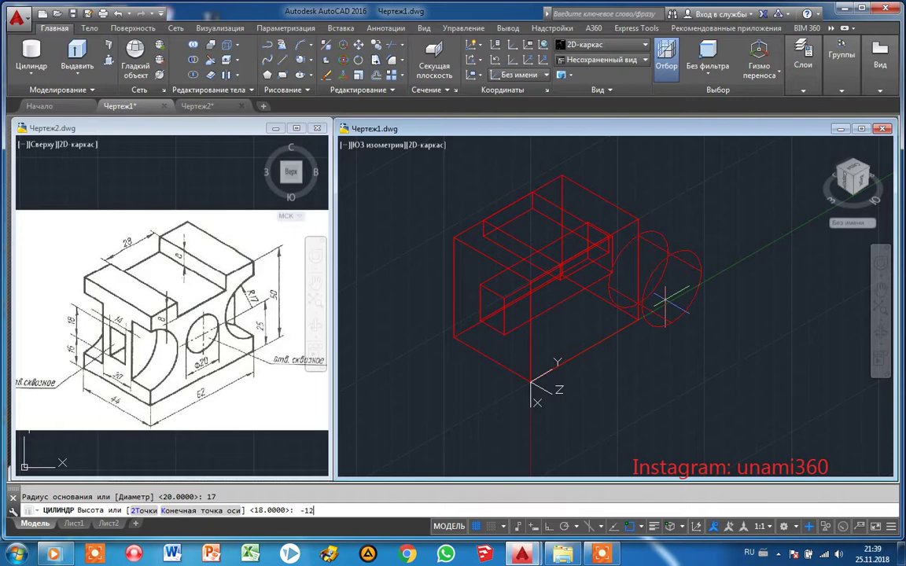
key("Return")
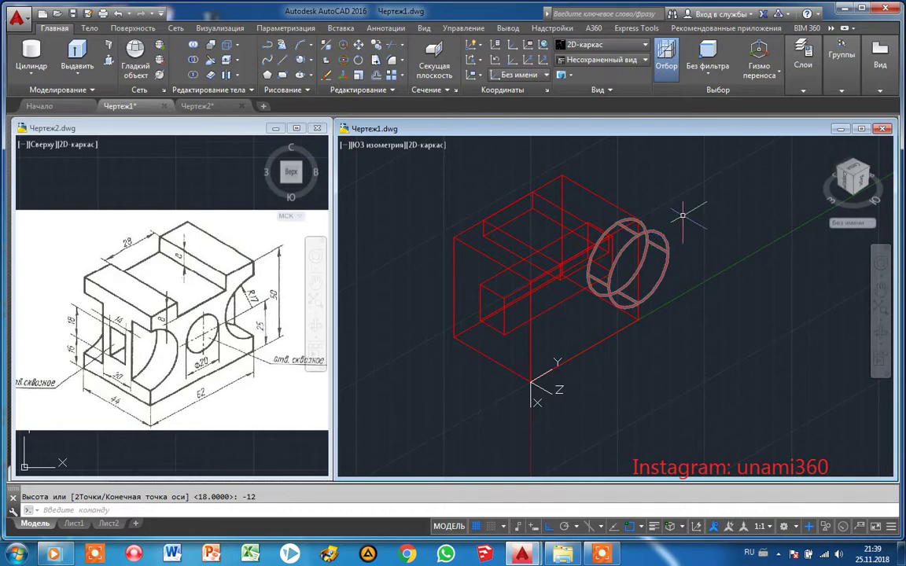
left_click(662, 236)
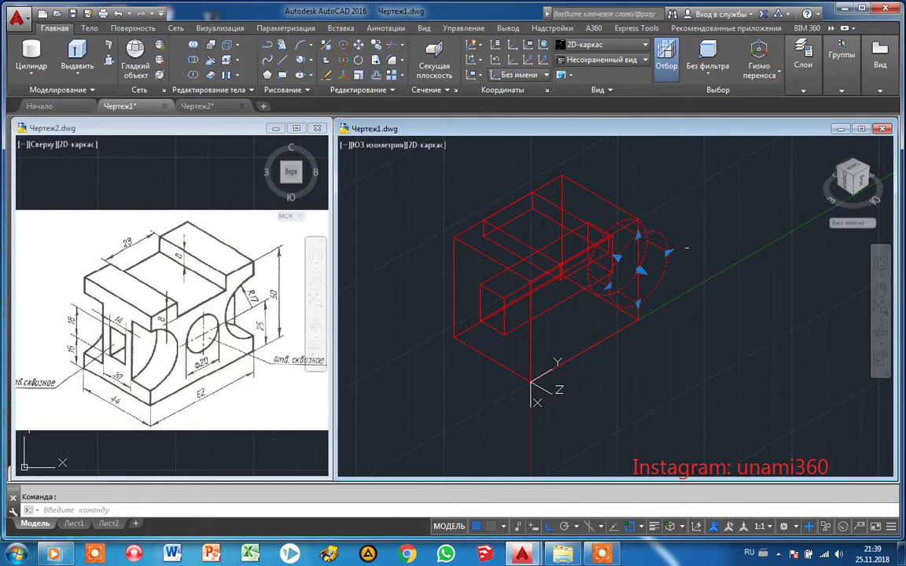
Copy the cylinder from its centre to the block's left side.
left_click(343, 45)
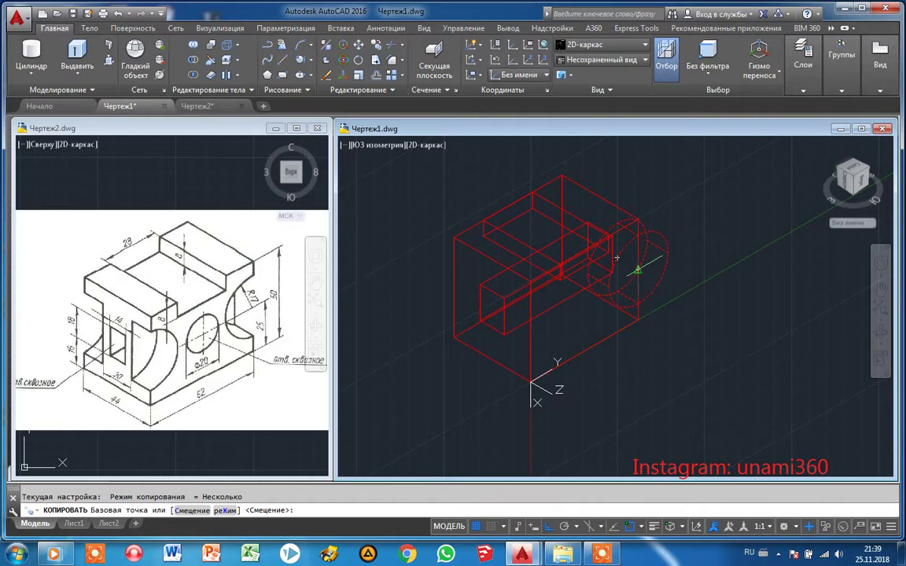
left_click(636, 269)
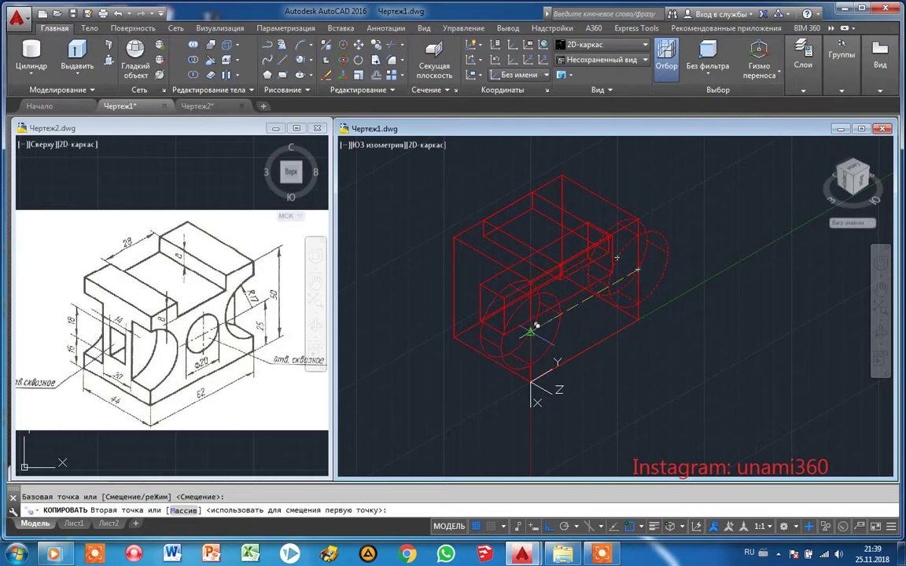
left_click(532, 330)
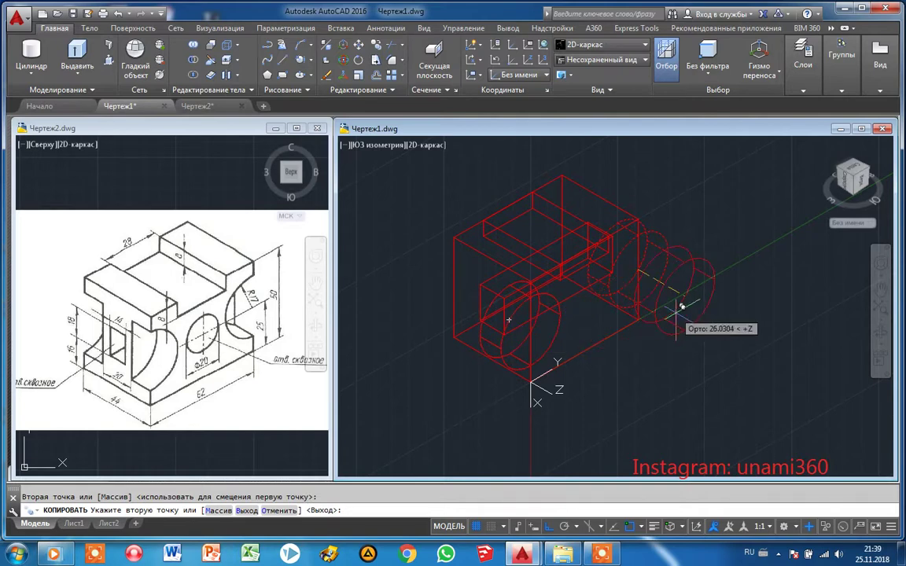
key("Return")
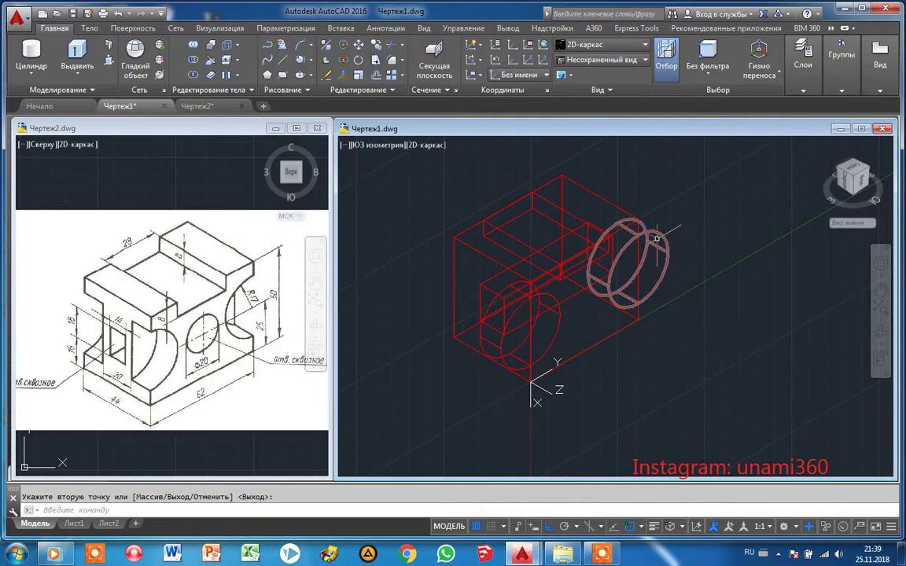
Copy the right-hand cylinder to three more positions around the block.
left_click(662, 260)
right_click(665, 268)
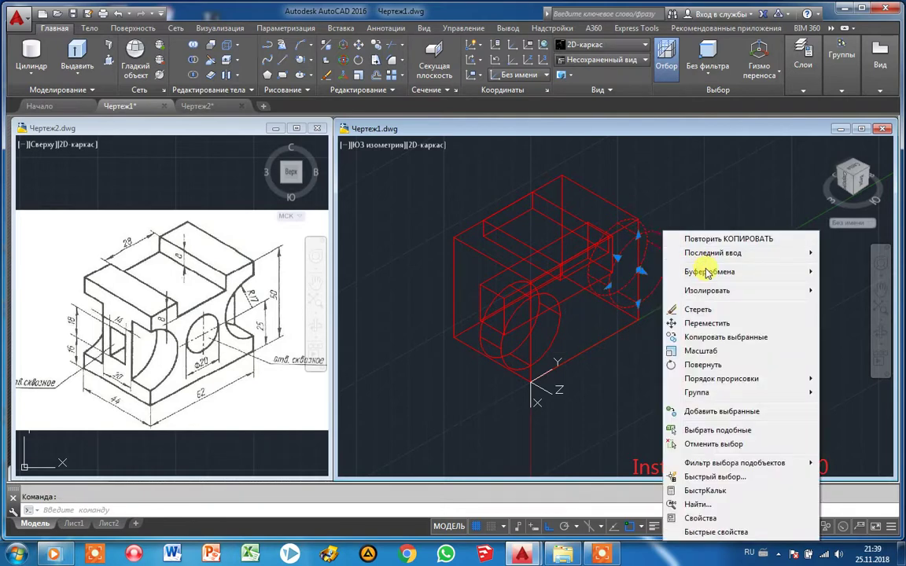
left_click(712, 337)
left_click(616, 258)
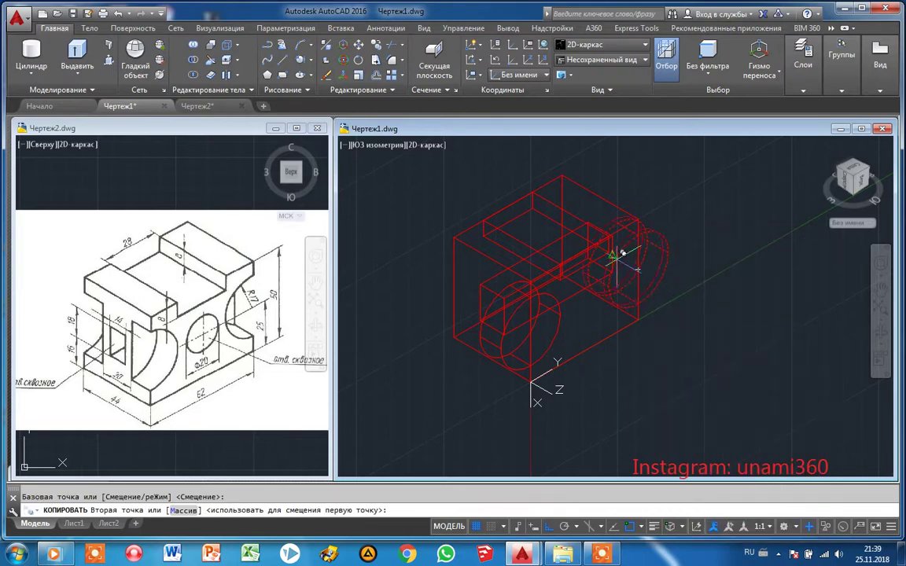
left_click(439, 243)
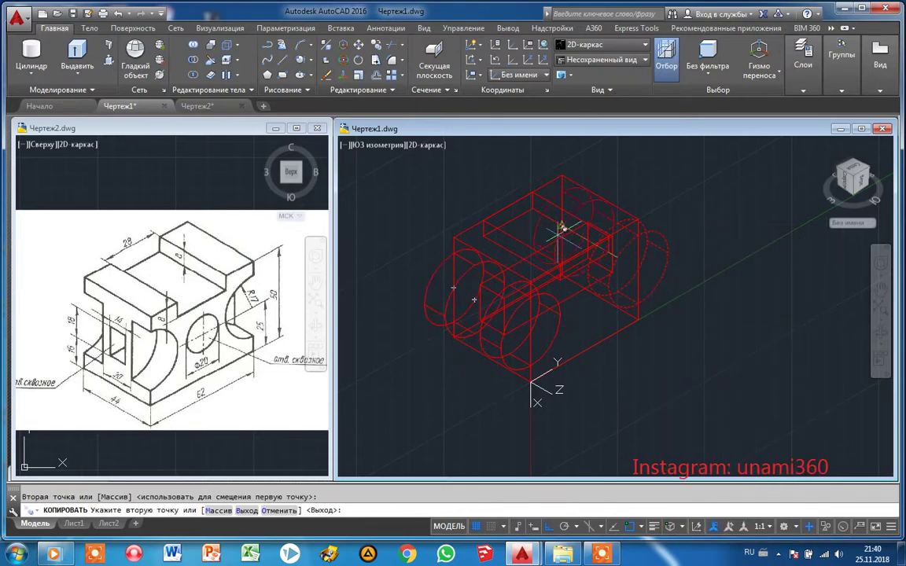
scroll(570, 216, "up", 2)
scroll(569, 217, "up", 3)
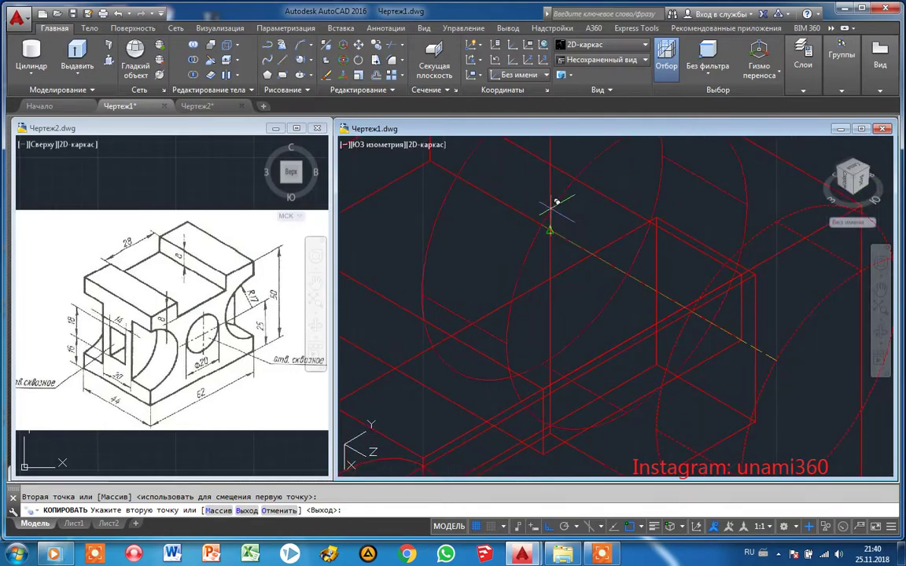
left_click(550, 202)
scroll(621, 259, "down", 5)
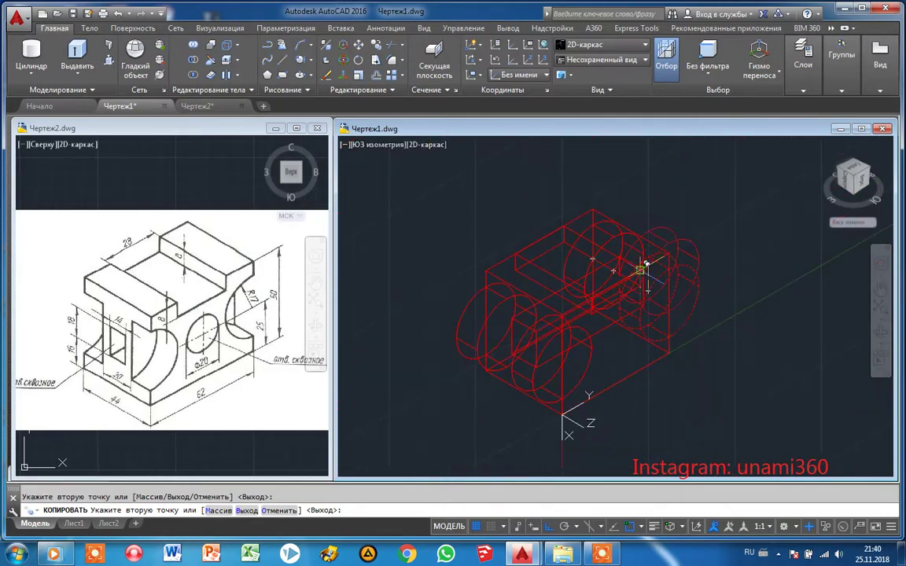
left_click(720, 289)
key("Return")
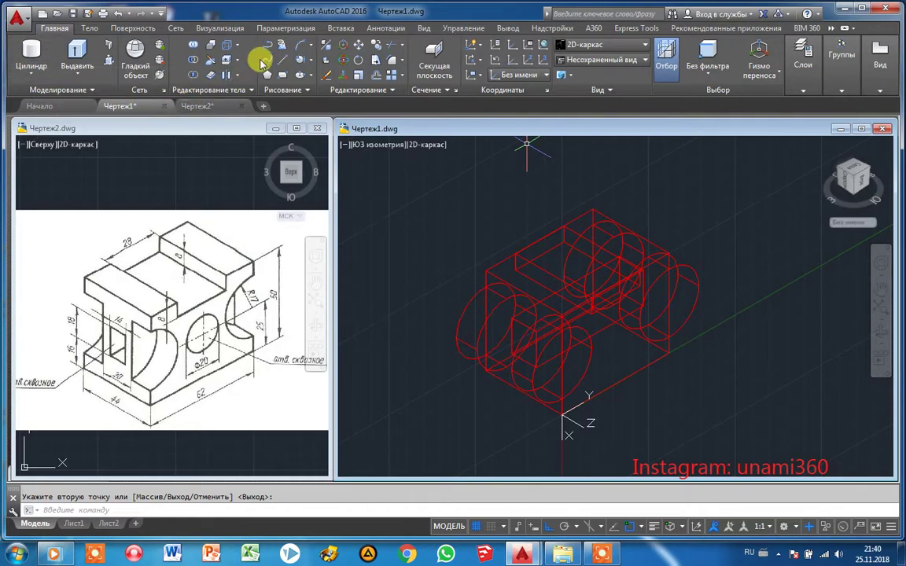
Draw a helper line and add a radius-10 cylinder of height -44 through the block.
left_click(284, 62)
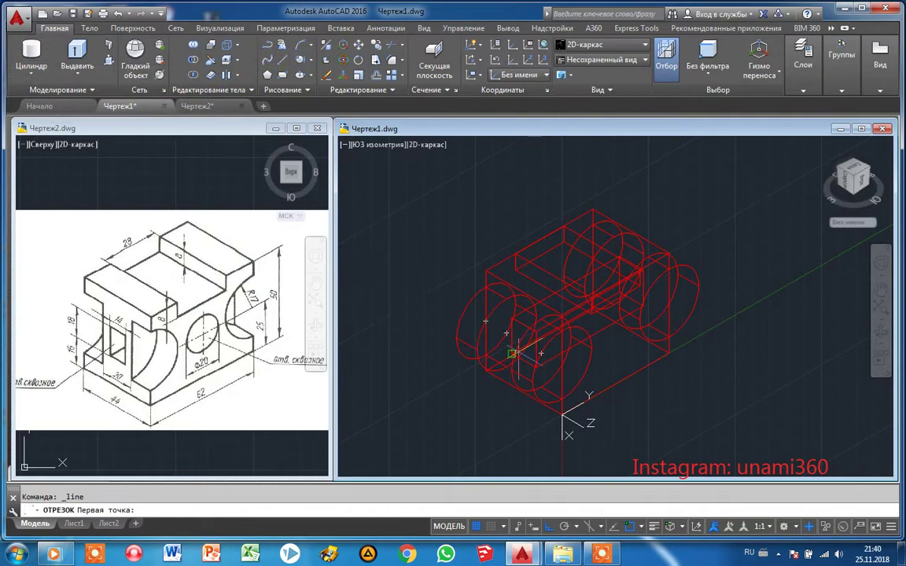
left_click(668, 303)
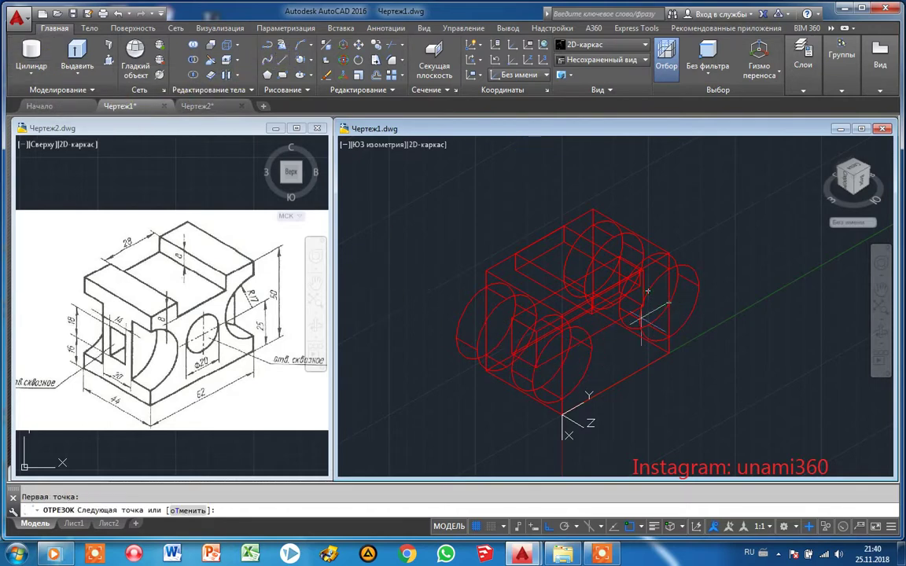
left_click(561, 364)
right_click(610, 372)
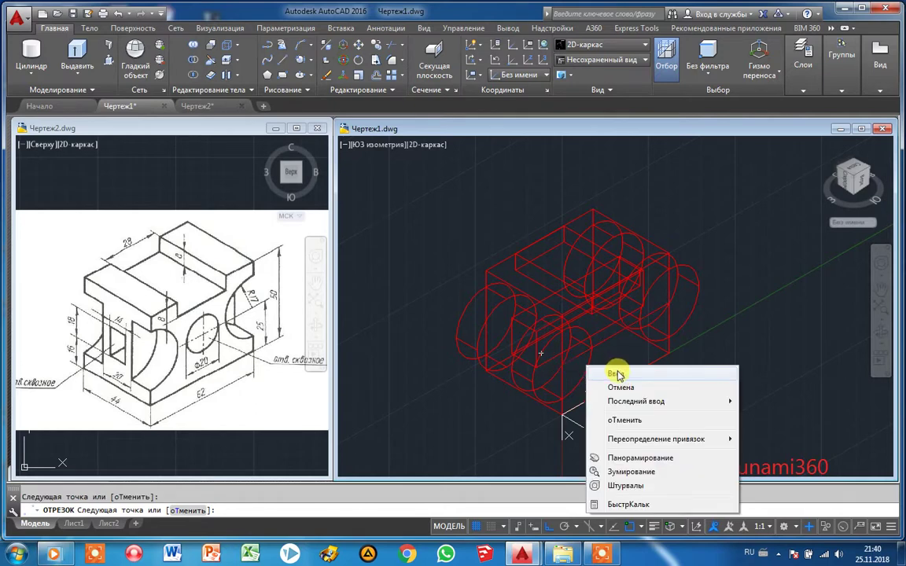
left_click(615, 374)
left_click(29, 53)
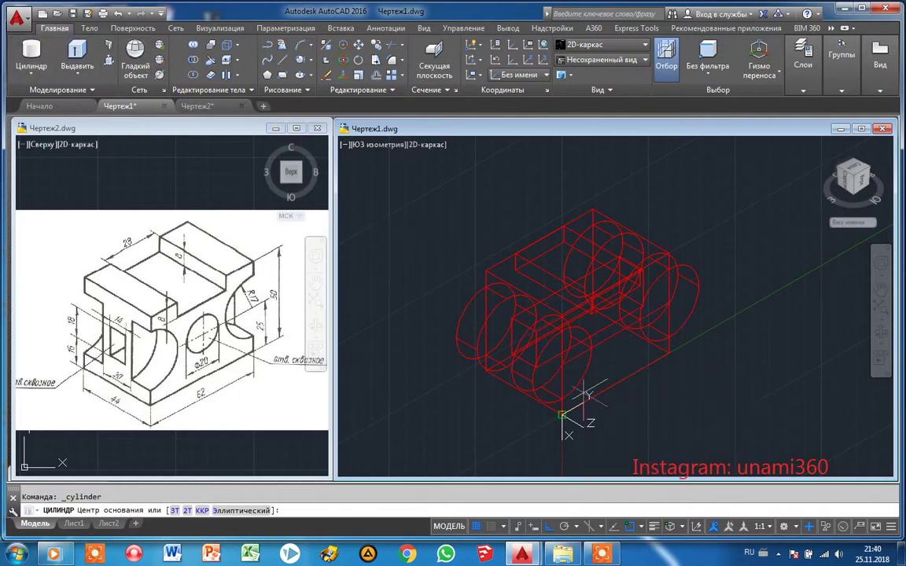
left_click(615, 337)
type("10")
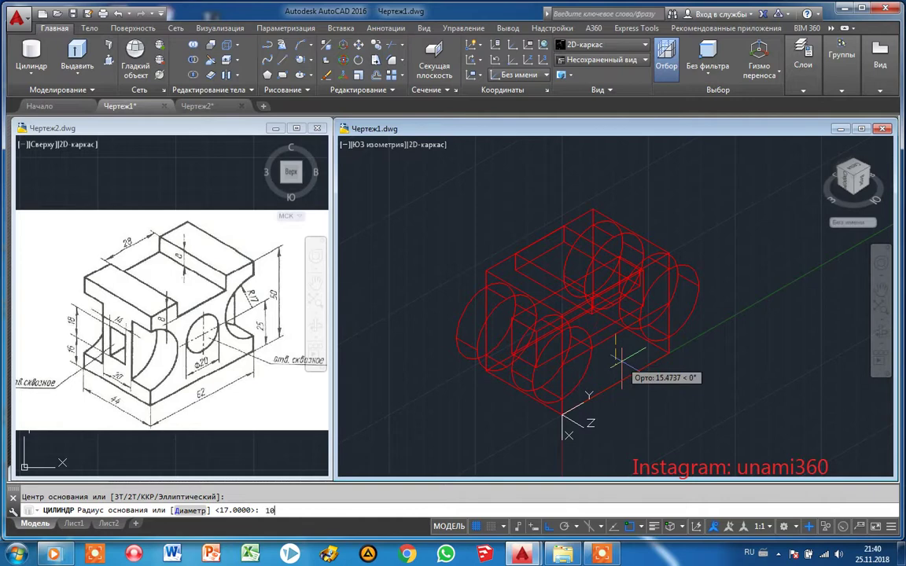
key("Return")
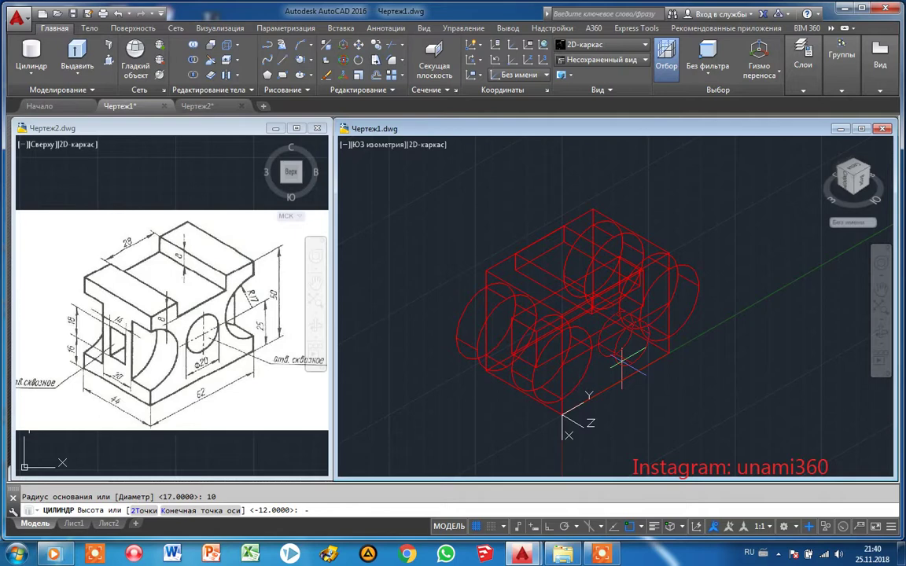
key("Return")
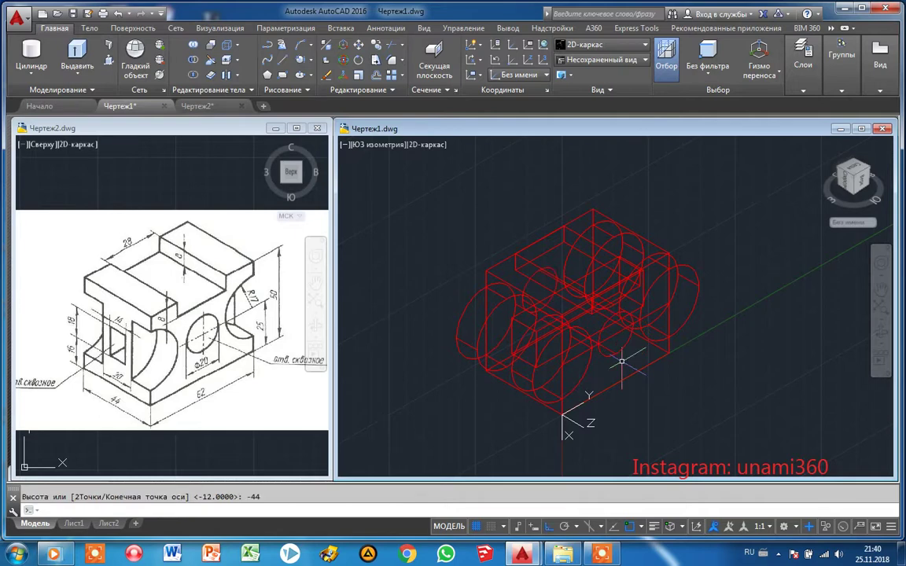
Reset the UCS to World and delete the unwanted cylinder.
left_click(493, 45)
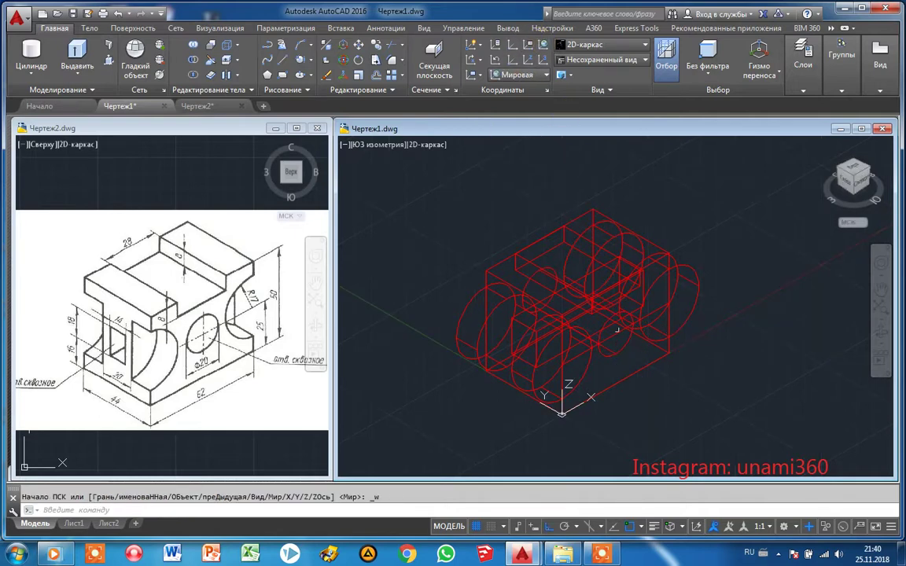
left_click(657, 311)
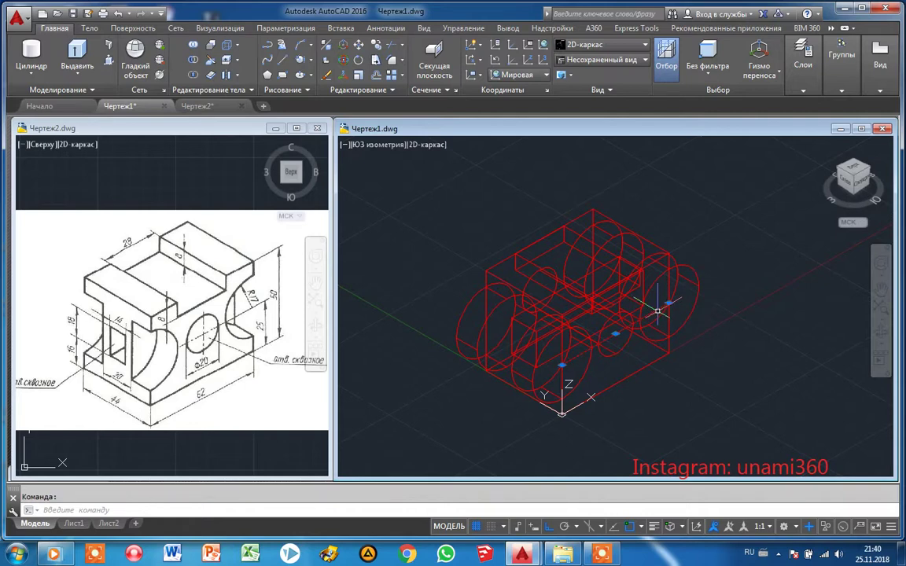
key("Delete")
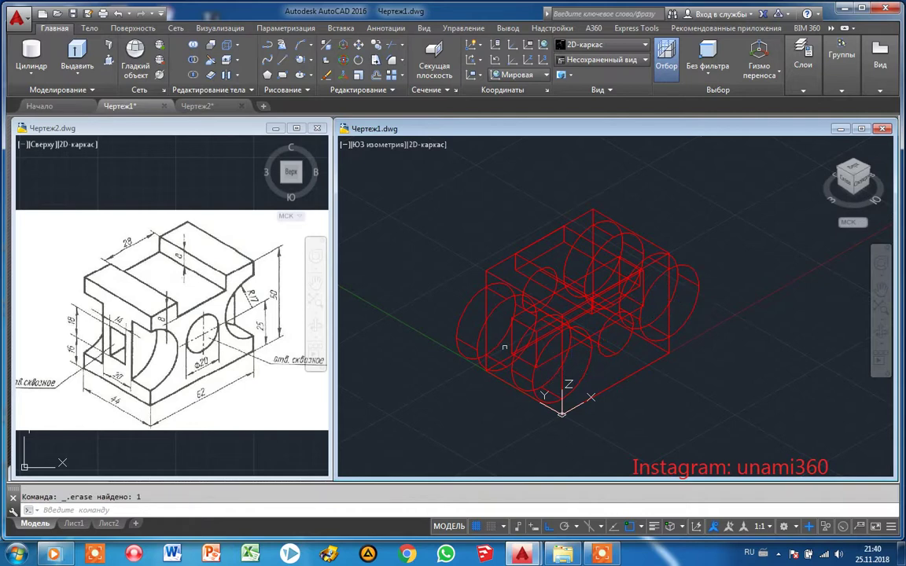
scroll(582, 362, "up", 2)
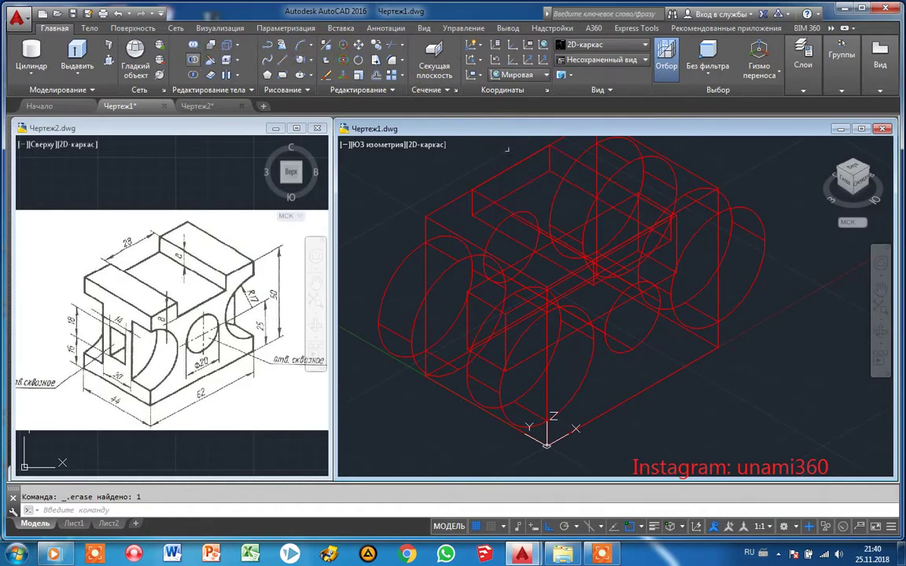
left_click(193, 59)
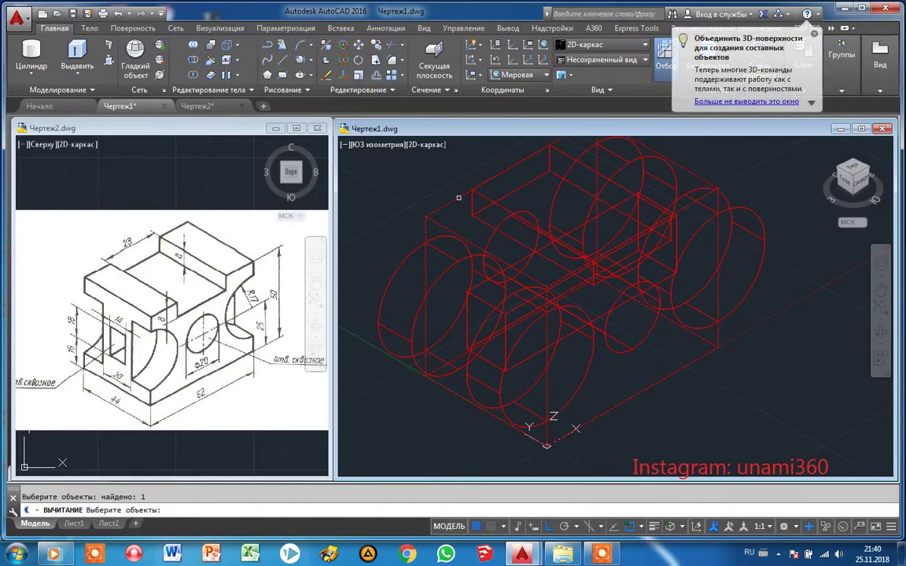
Subtract the top box and the central box from the main body.
key("Return")
left_click(477, 192)
key("Return")
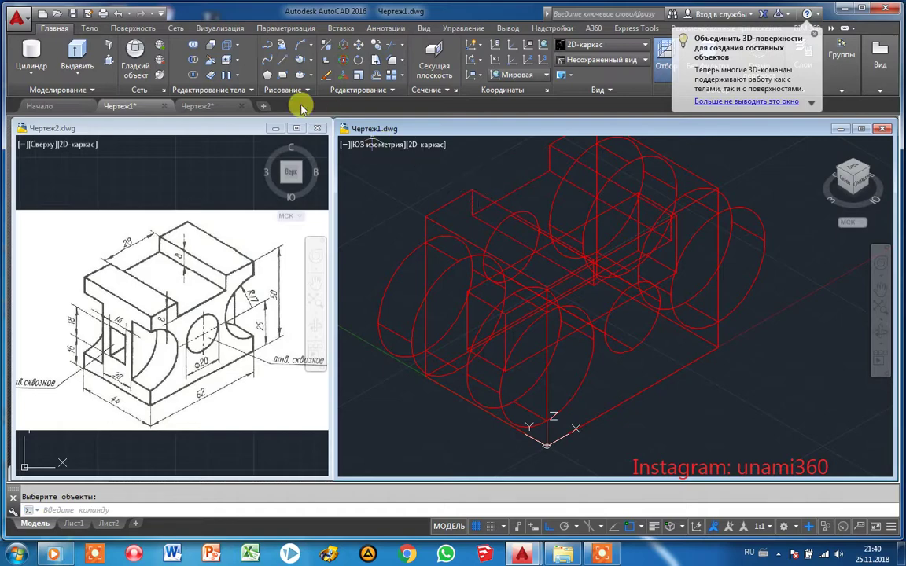
key("Return")
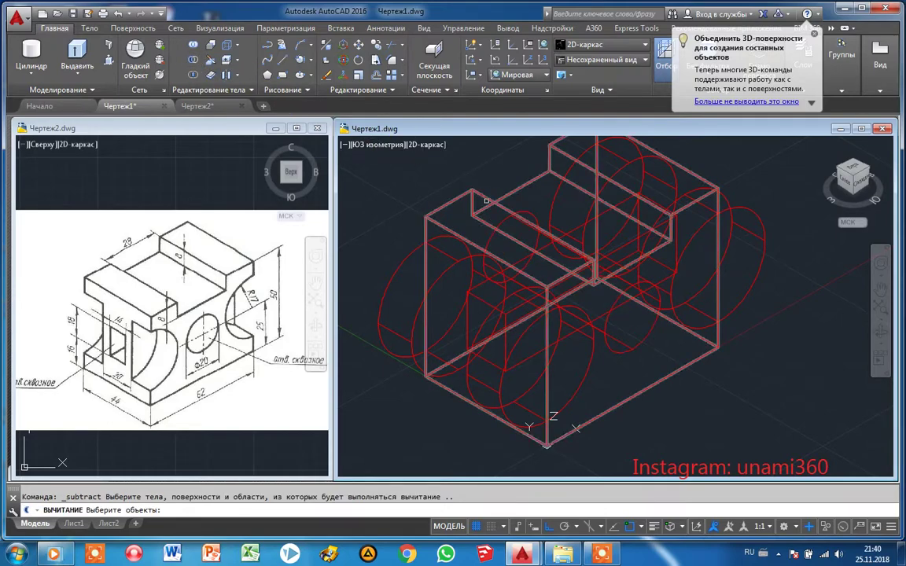
left_click(490, 200)
key("Return")
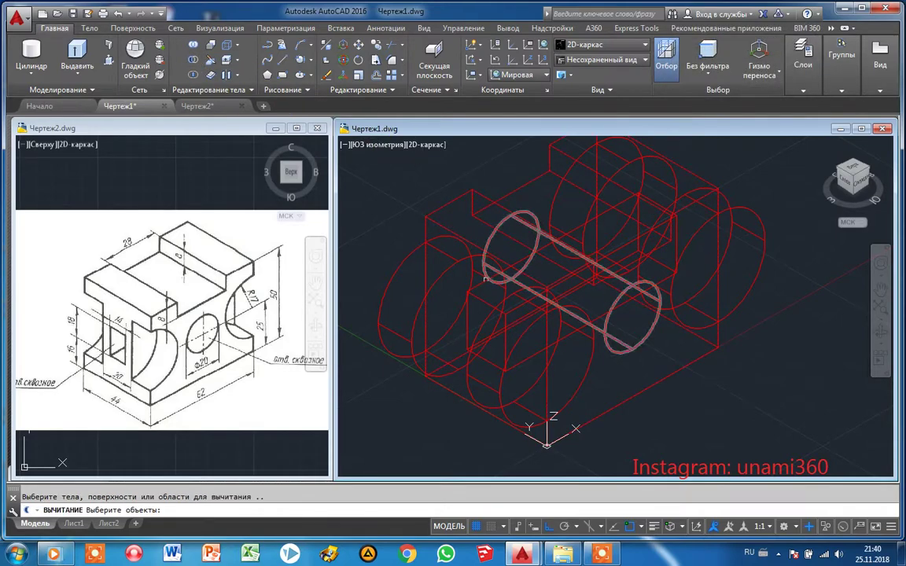
left_click(479, 297)
key("Return")
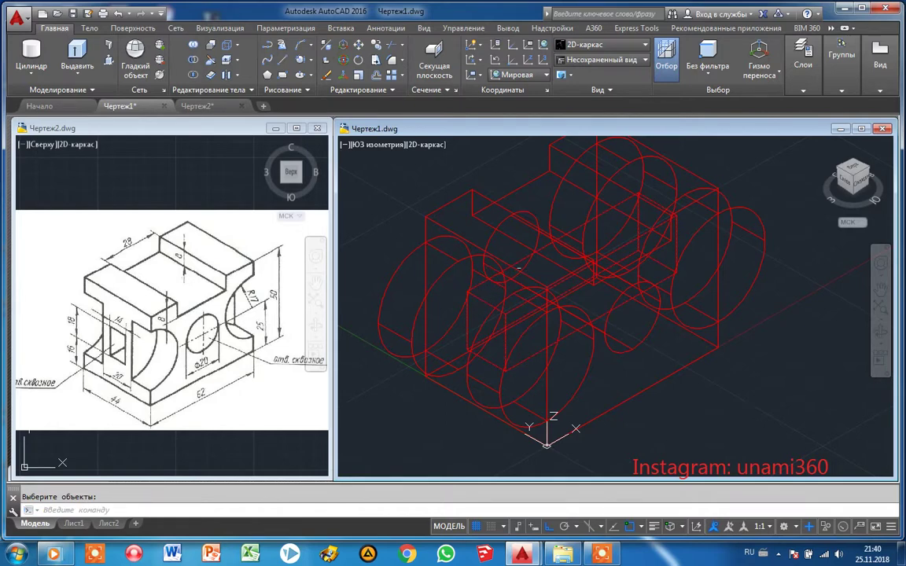
Subtract the rear-right cylinder from the main body.
left_click(195, 60)
left_click(490, 200)
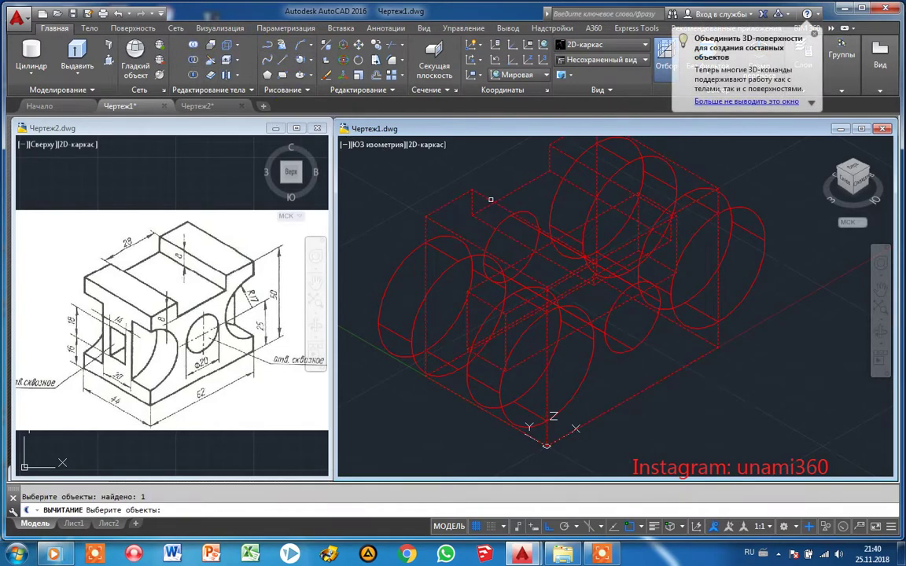
key("Return")
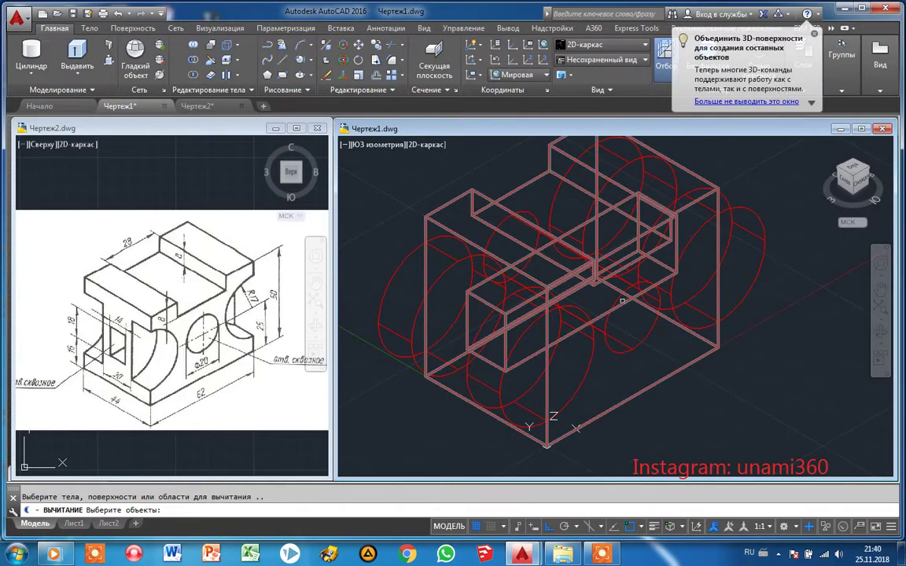
left_click(614, 301)
key("Return")
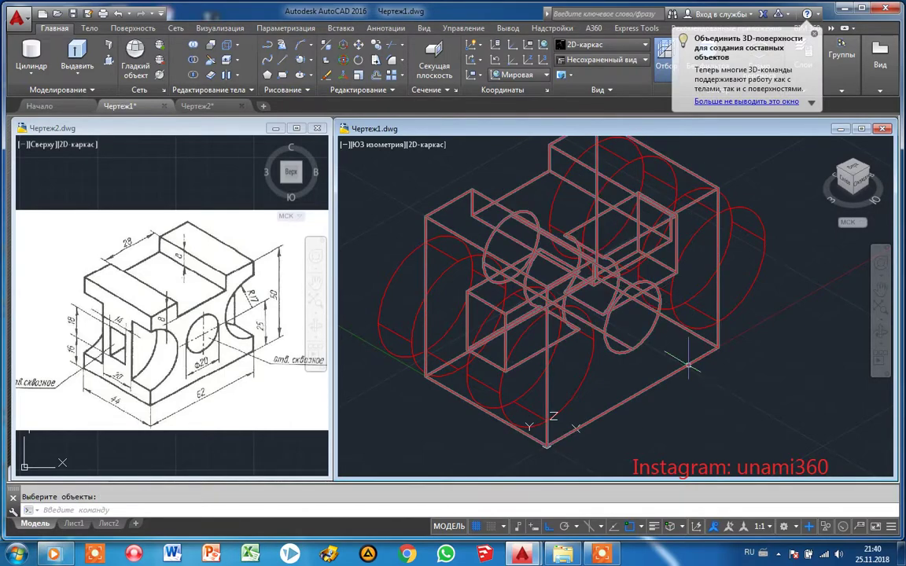
Subtract the right, top-back, left and front cylinders in one pass.
right_click(675, 355)
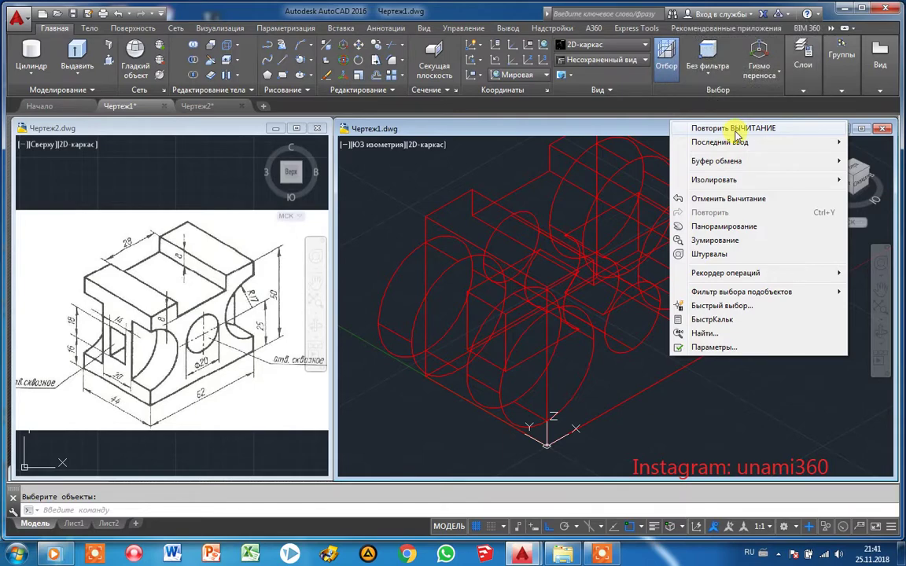
left_click(737, 135)
left_click(647, 314)
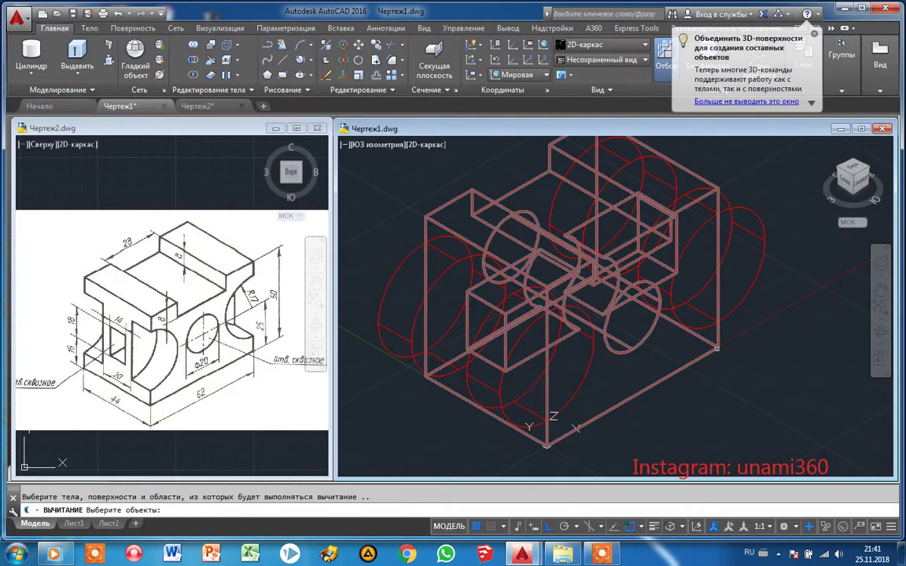
key("Return")
left_click(757, 218)
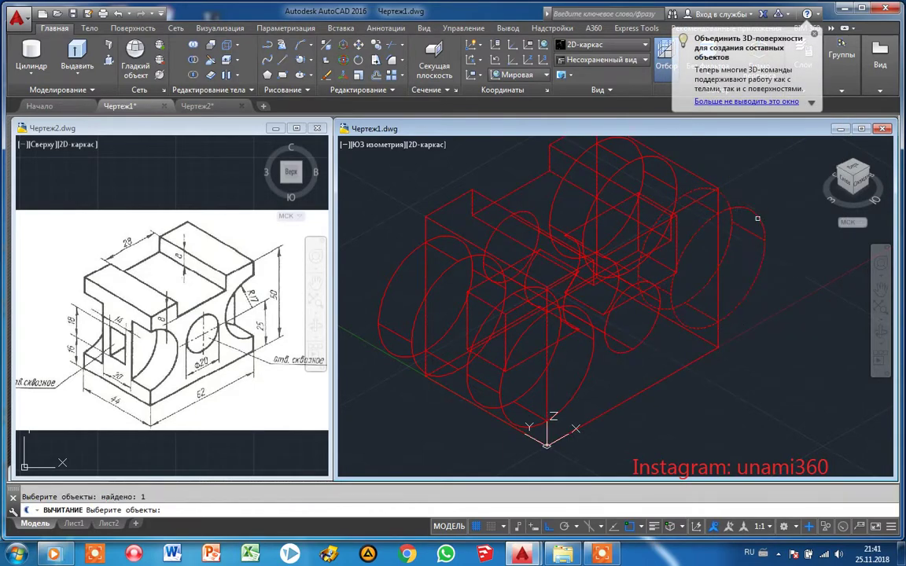
left_click(565, 155)
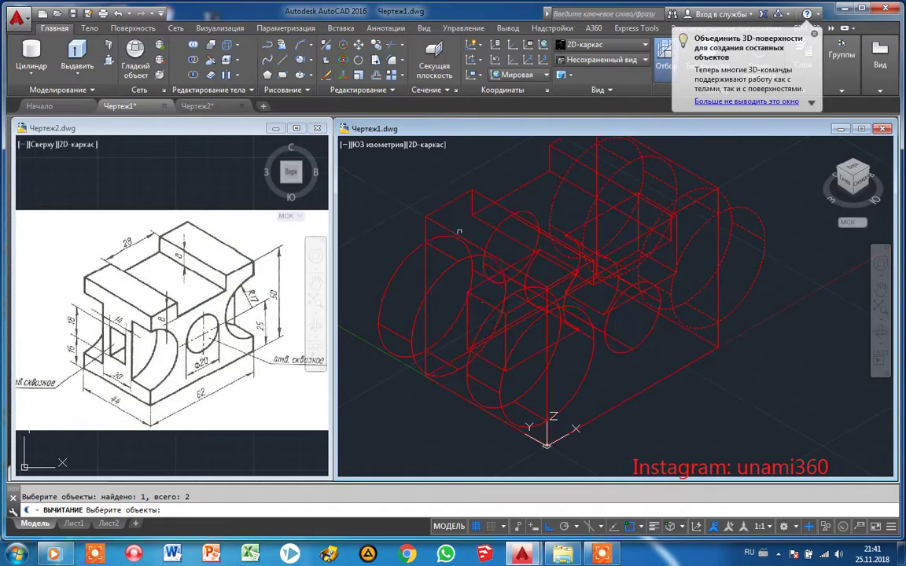
left_click(409, 252)
left_click(467, 300)
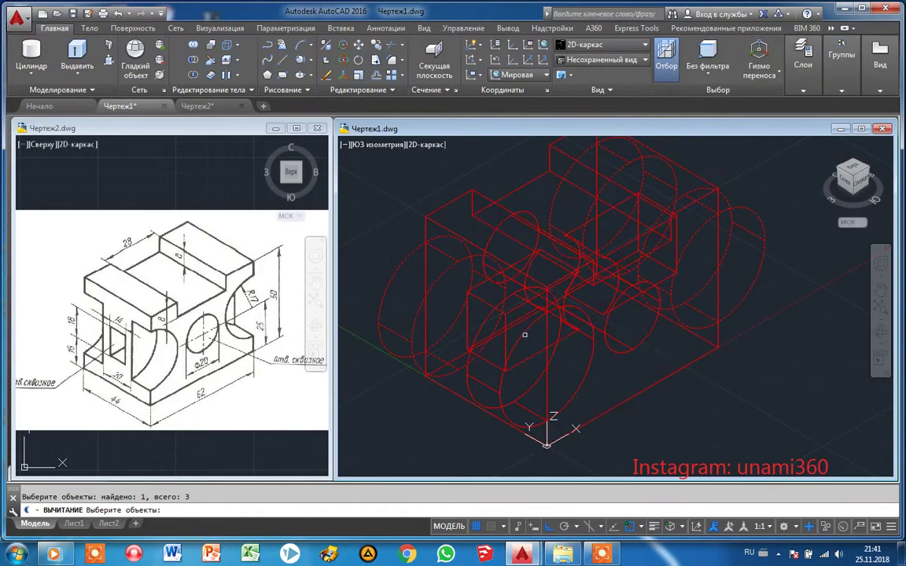
key("Return")
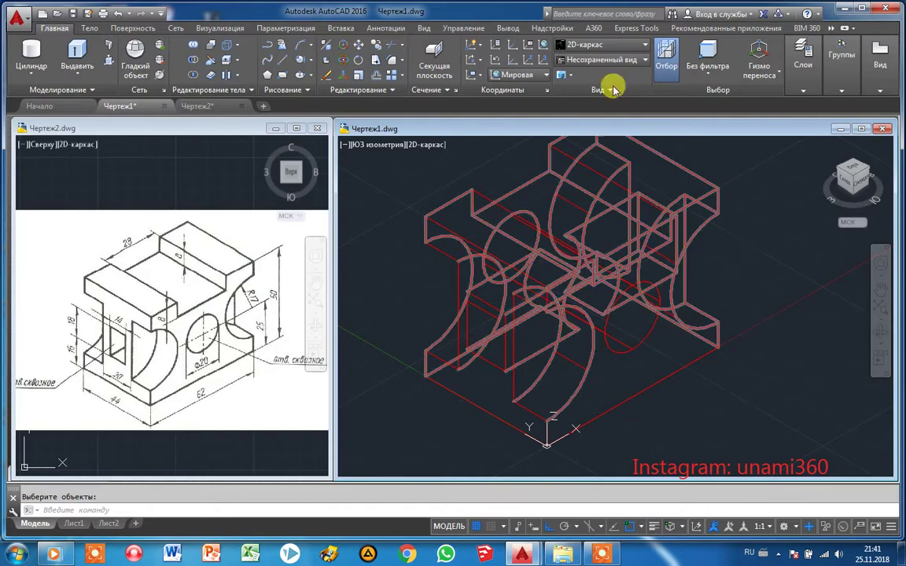
Switch the visual style to Концептуальный shaded.
left_click(599, 45)
left_click(637, 84)
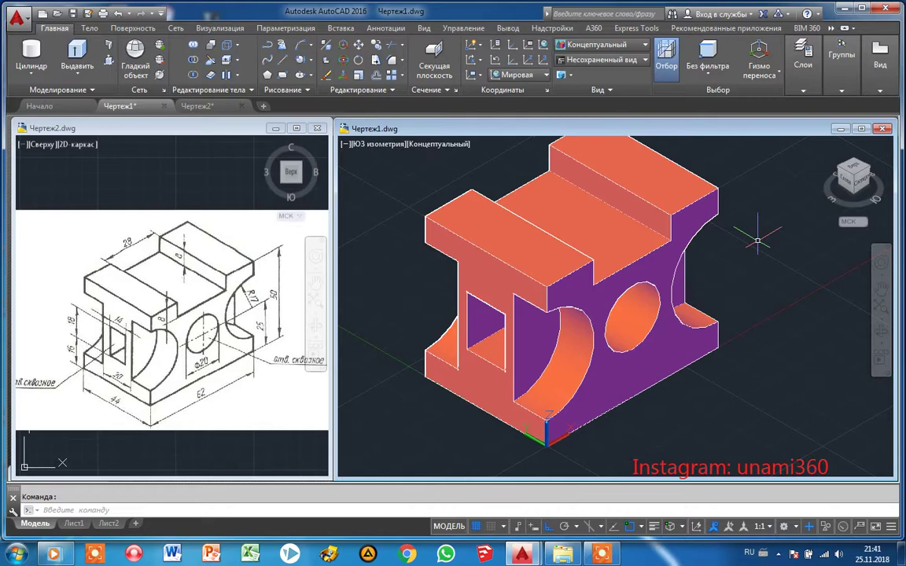
scroll(757, 240, "down", 3)
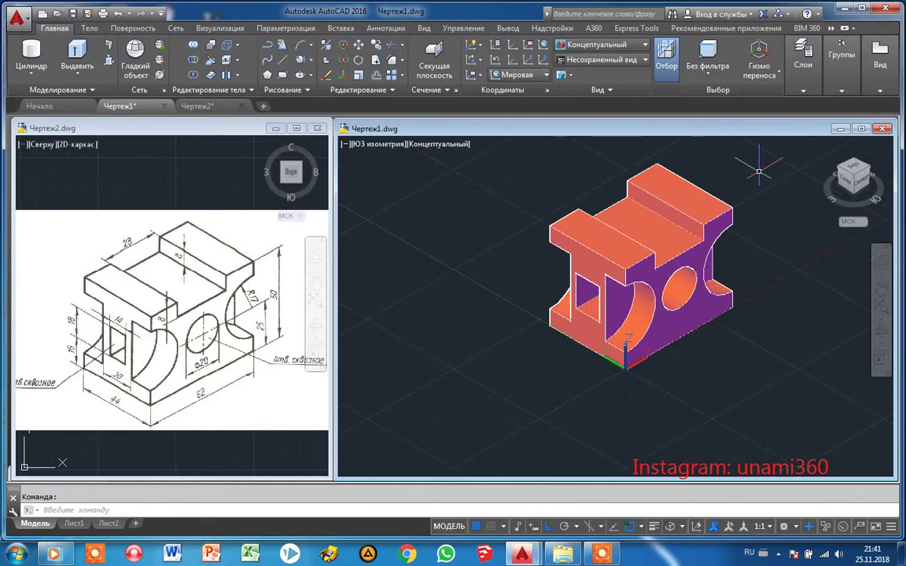
Orbit the bracket continuously to inspect it, then return to the south-west isometric view.
left_click(425, 27)
left_click(794, 62)
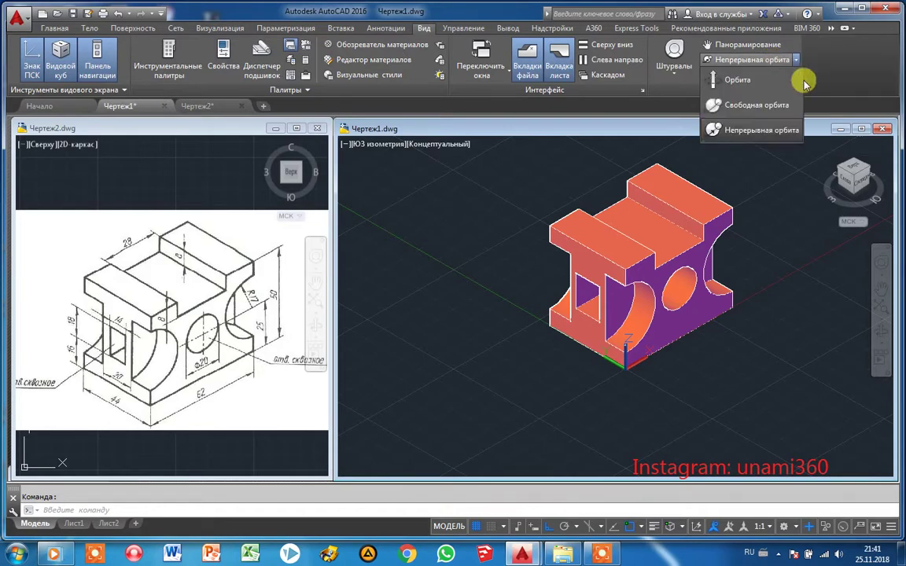
left_click(782, 128)
left_click_drag(649, 312, 724, 301)
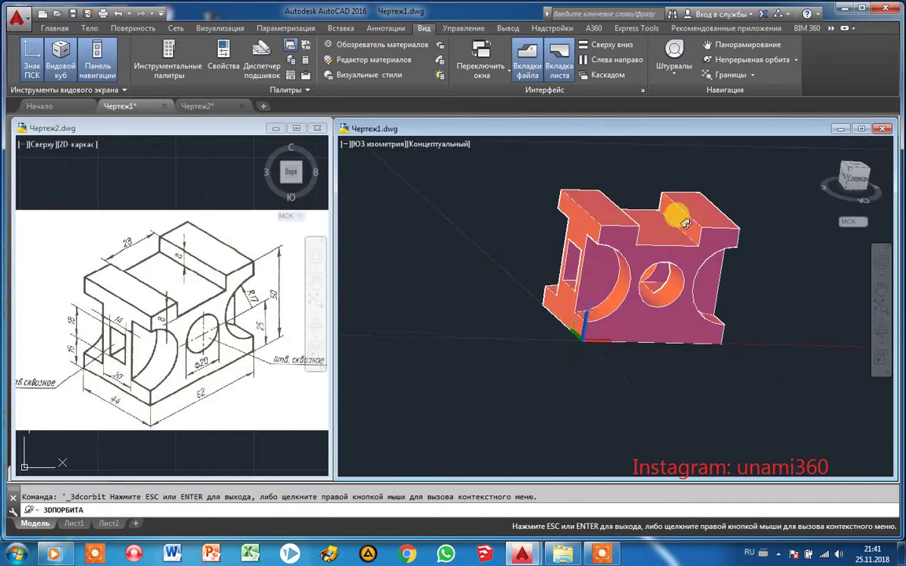
key("Escape")
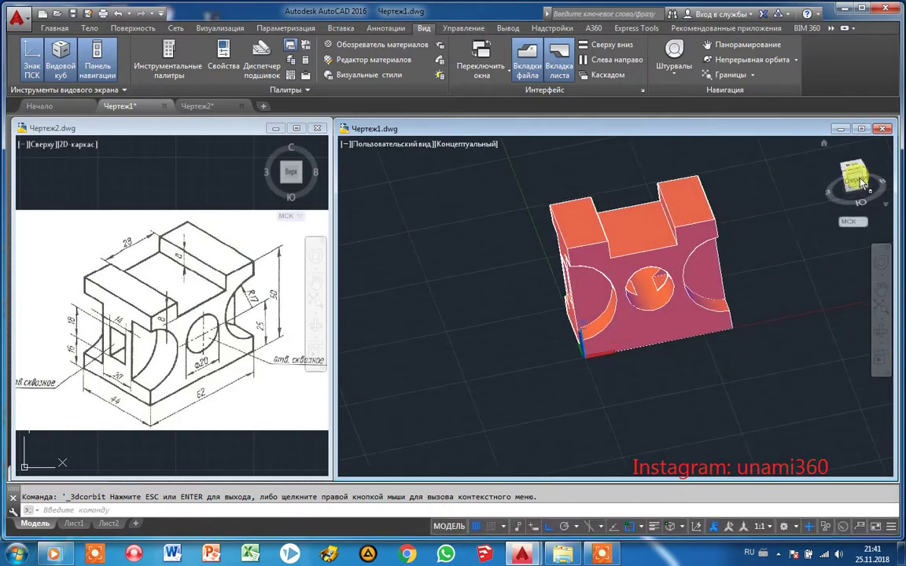
left_click(843, 188)
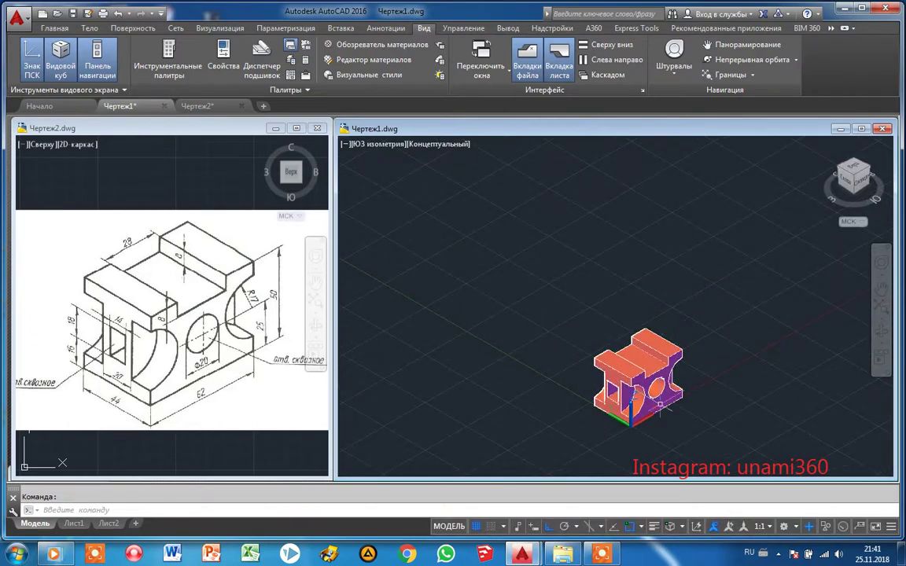
scroll(667, 409, "up", 3)
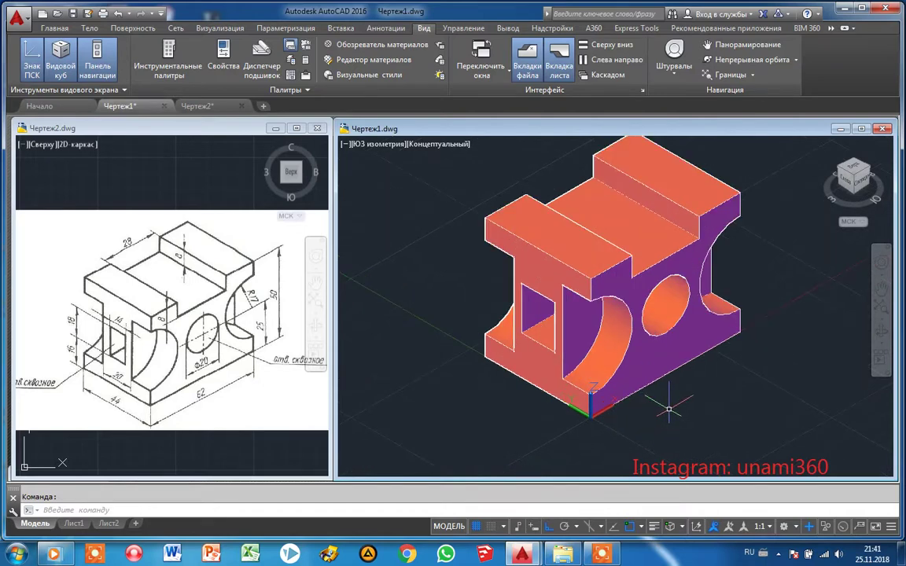
scroll(722, 311, "down", 4)
scroll(755, 260, "up", 2)
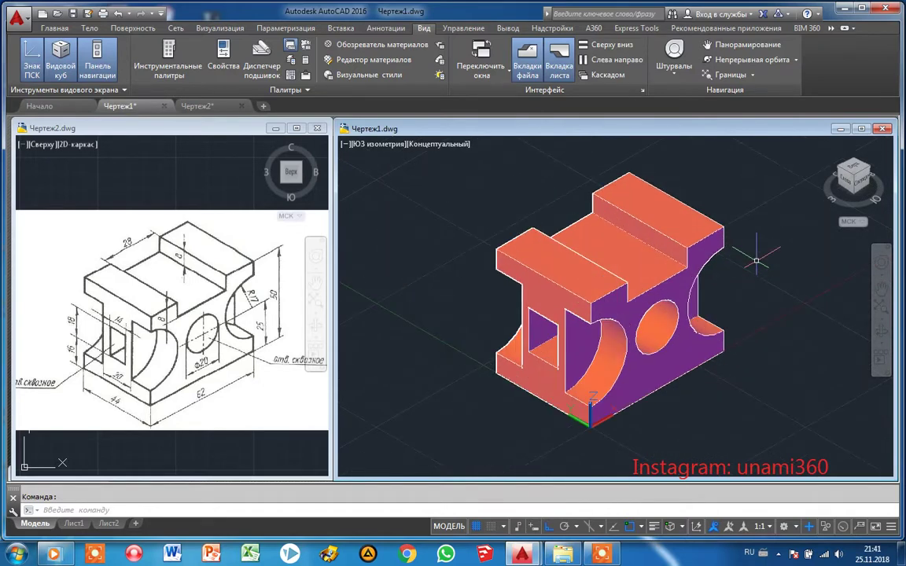
left_click(55, 28)
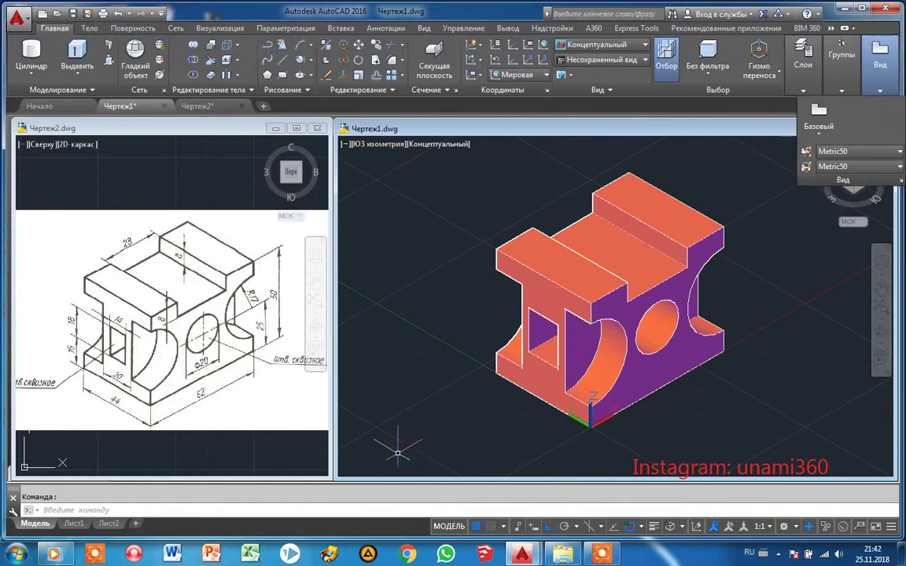
Switch to the Лист1 layout and delete its default model viewport, leaving a blank sheet.
left_click(108, 524)
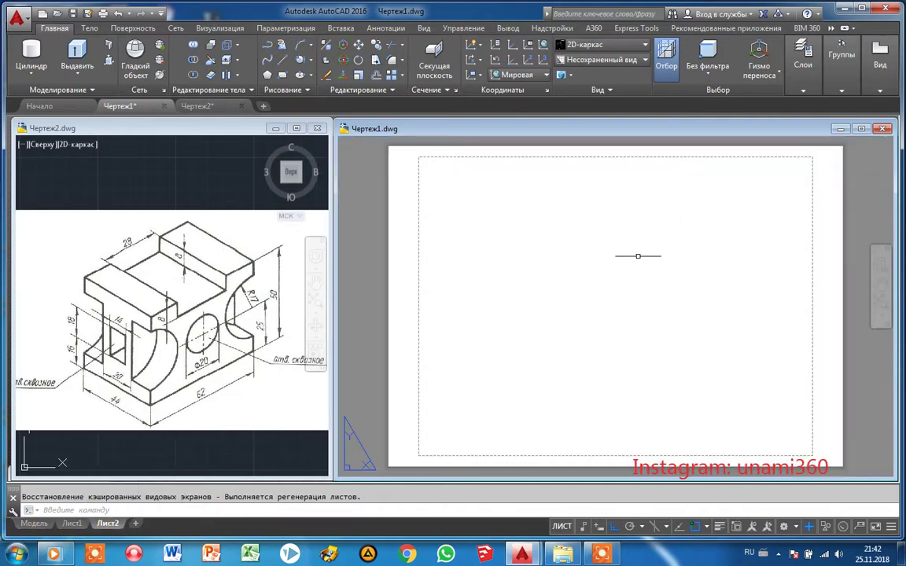
left_click(71, 523)
mouse_move(880, 59)
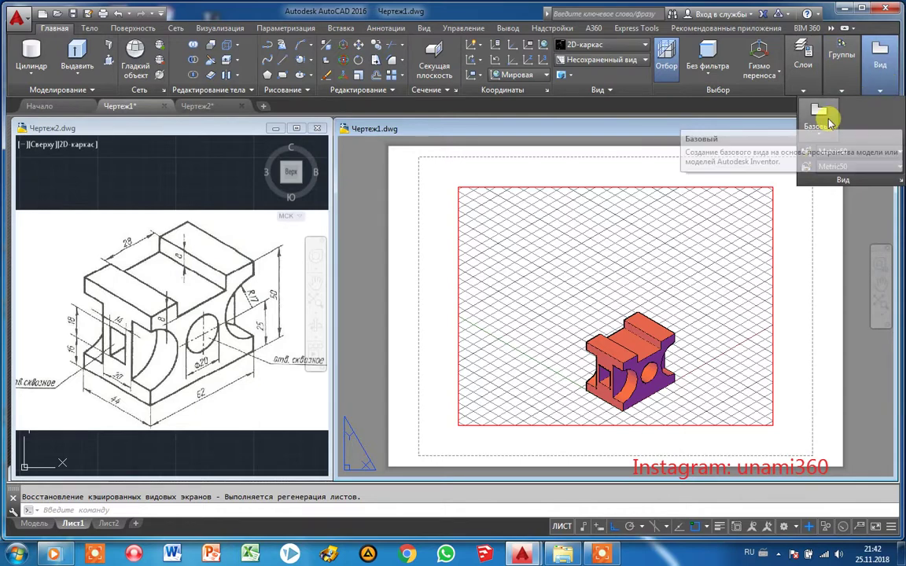
left_click(827, 125)
left_click(806, 155)
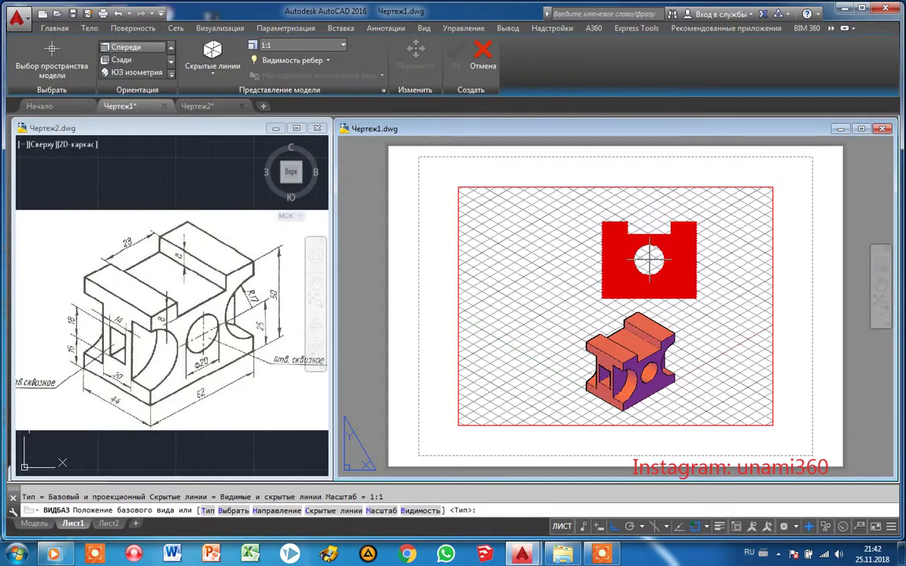
key("Escape")
left_click(708, 187)
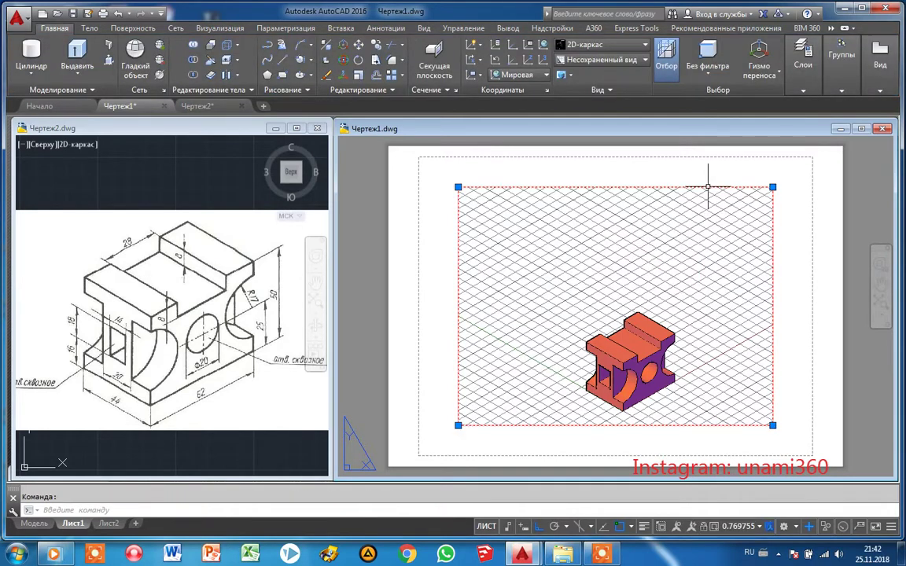
key("Delete")
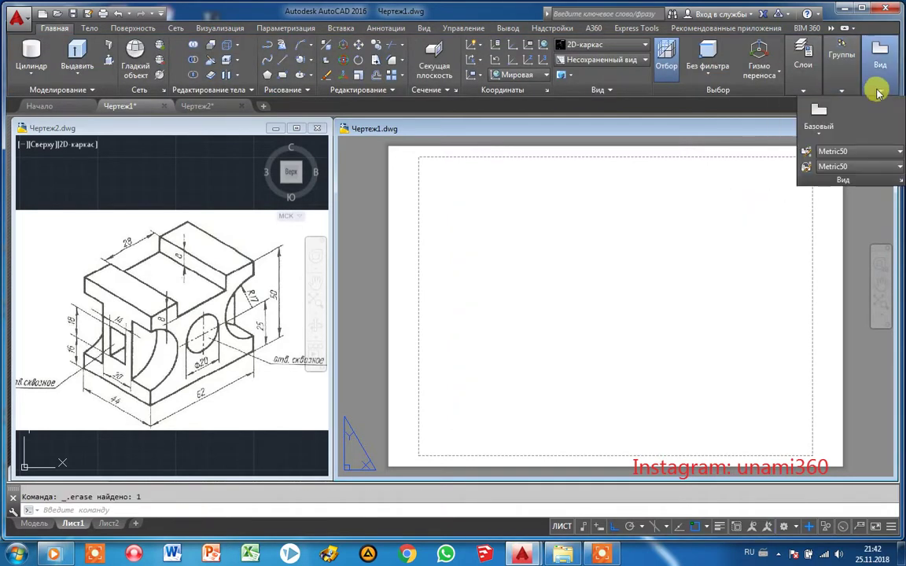
Place a front base view of the bracket from model space at the sheet's upper left.
left_click(833, 124)
left_click(805, 151)
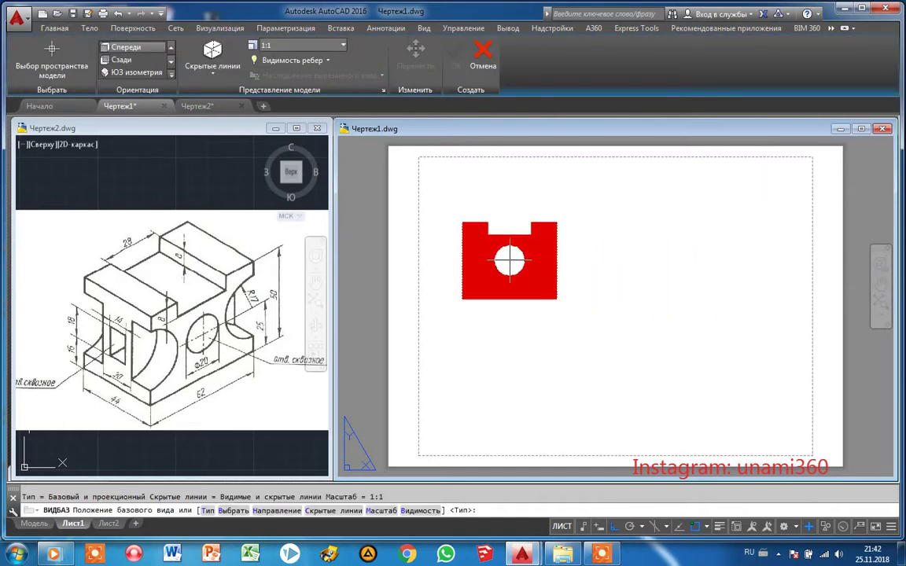
left_click(501, 230)
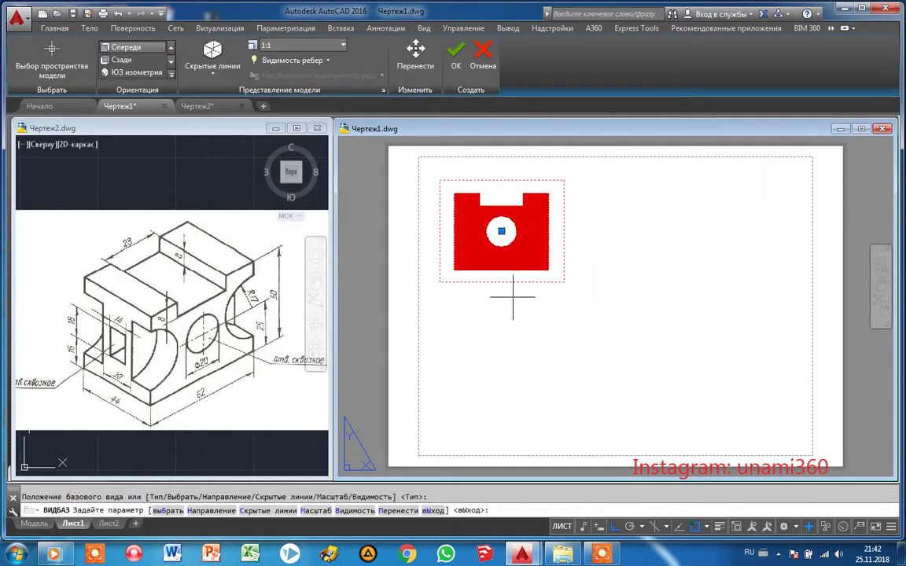
key("Return")
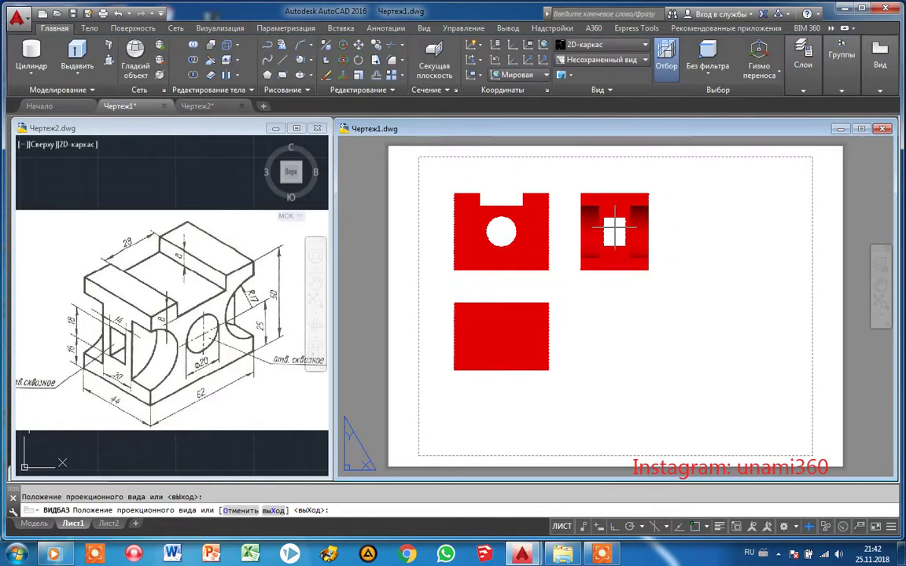
Add a projected side view to the right and an isometric view at the lower right.
left_click(614, 232)
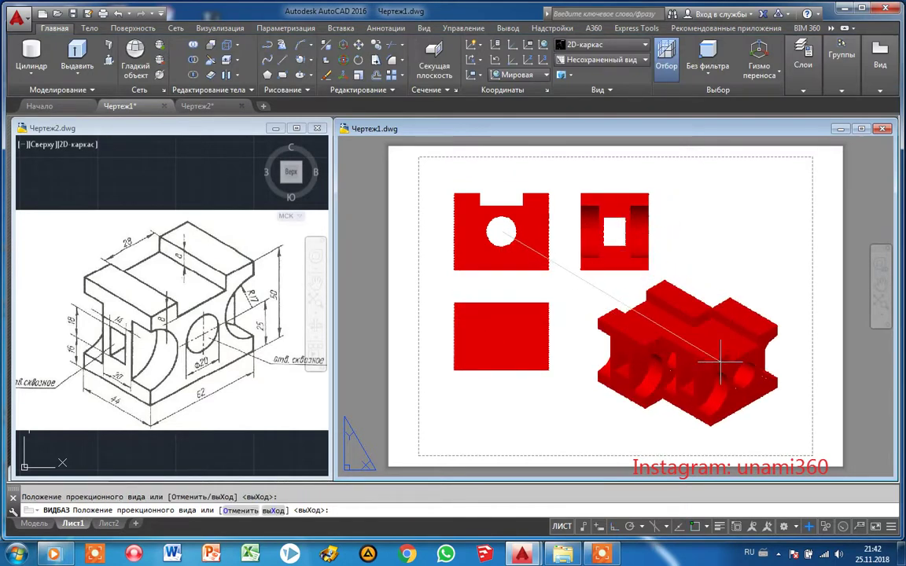
left_click(719, 361)
key("Return")
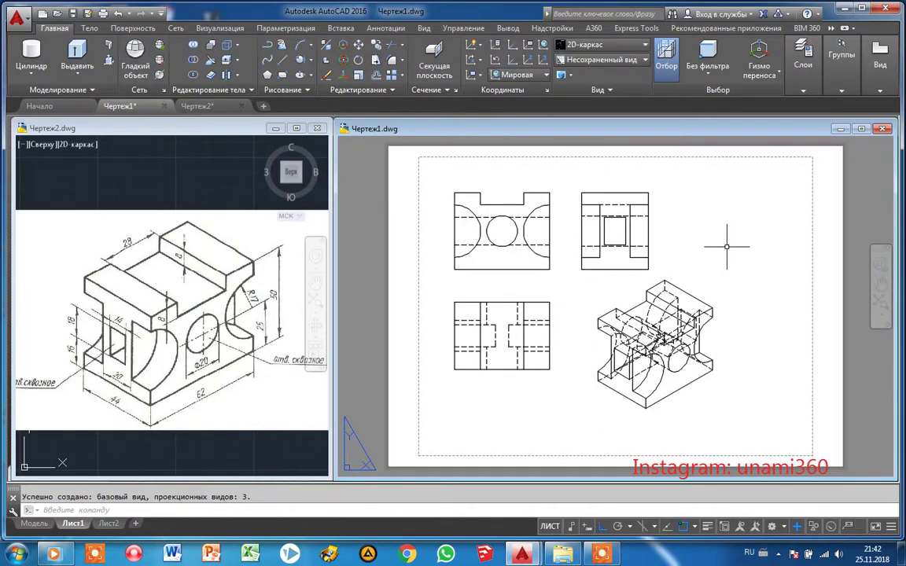